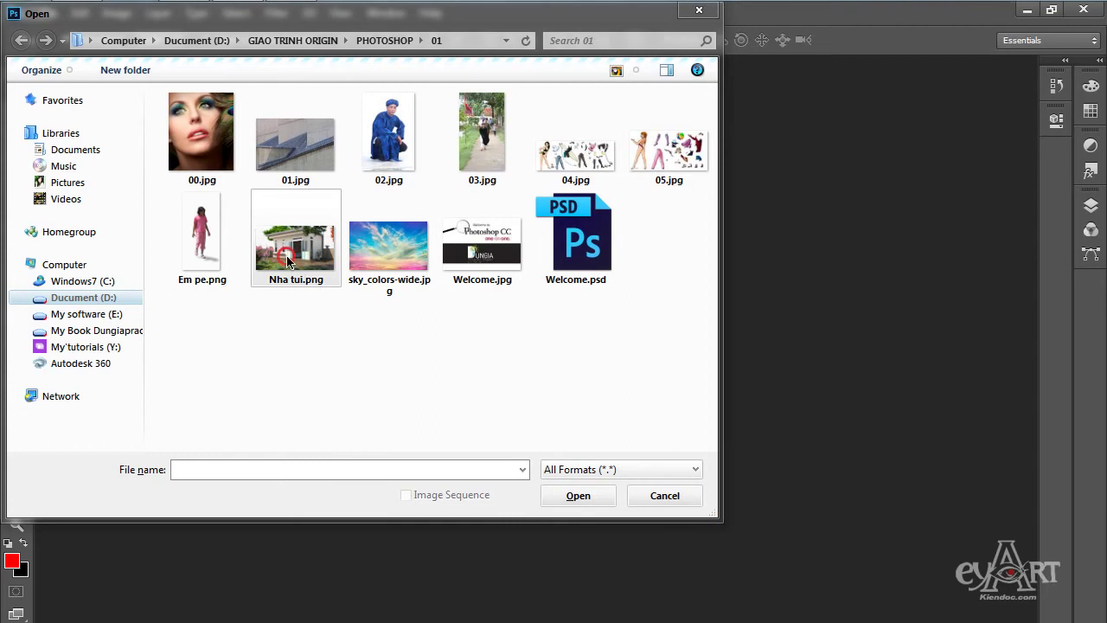
Open Nha tui.png, sky_colors-wide.jpg and Em pe.png together, and place Nha tui.png first among the open documents.
left_click(383, 256, "ctrl")
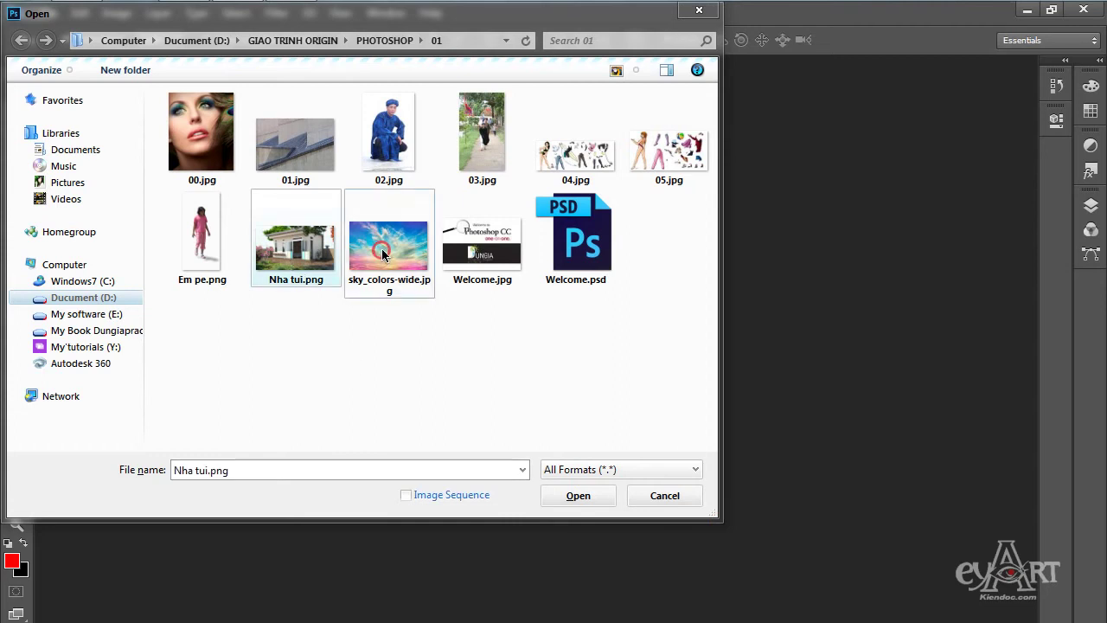
left_click(199, 245, "ctrl")
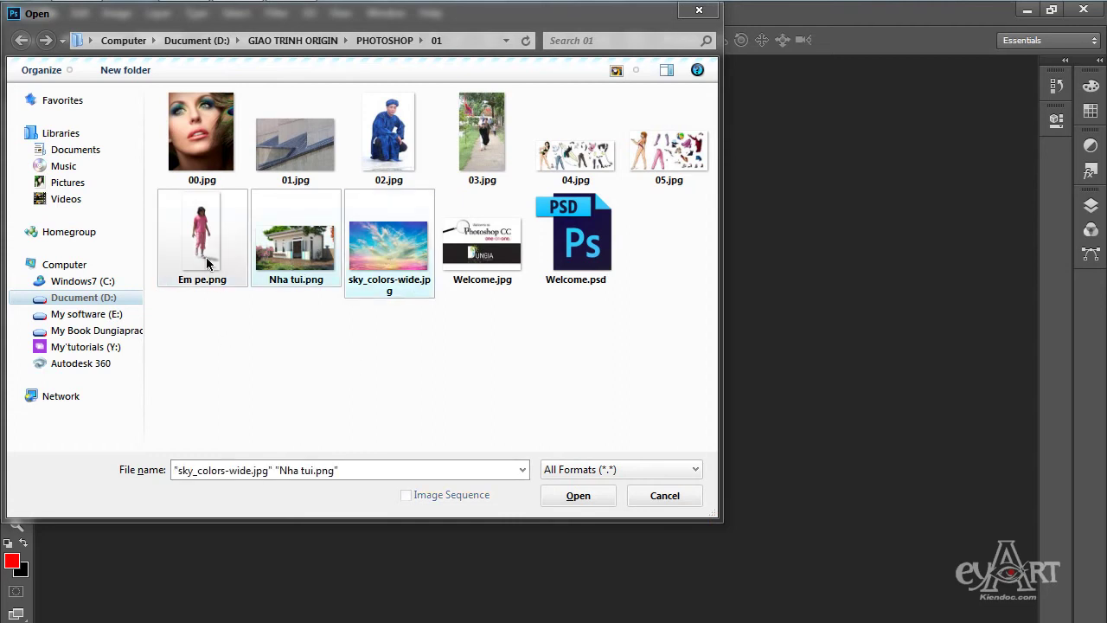
left_click(577, 497)
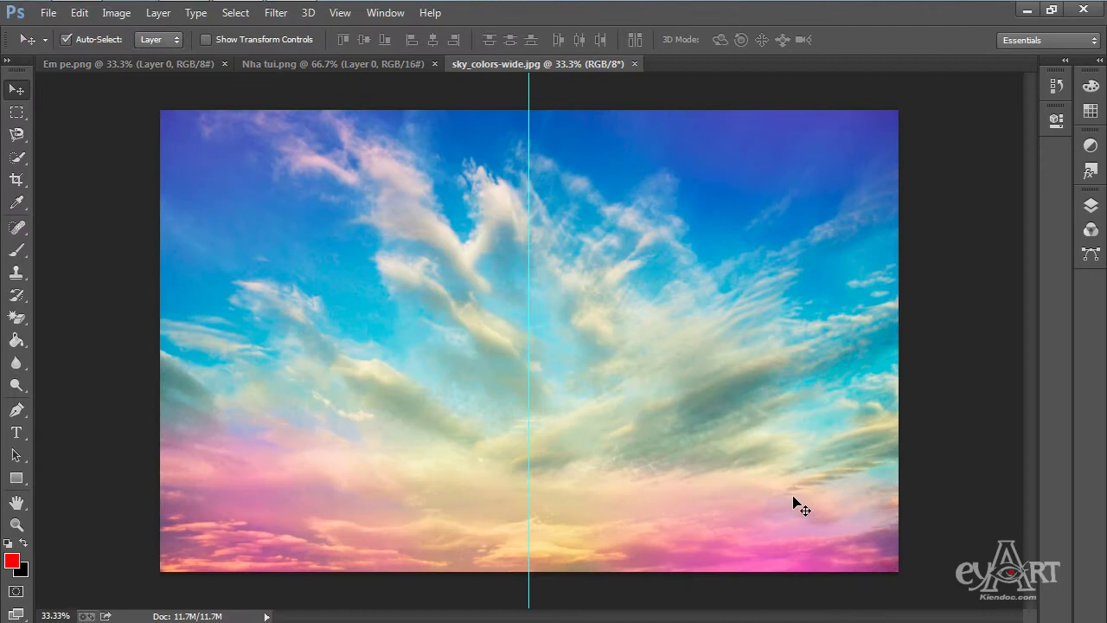
left_click(321, 74)
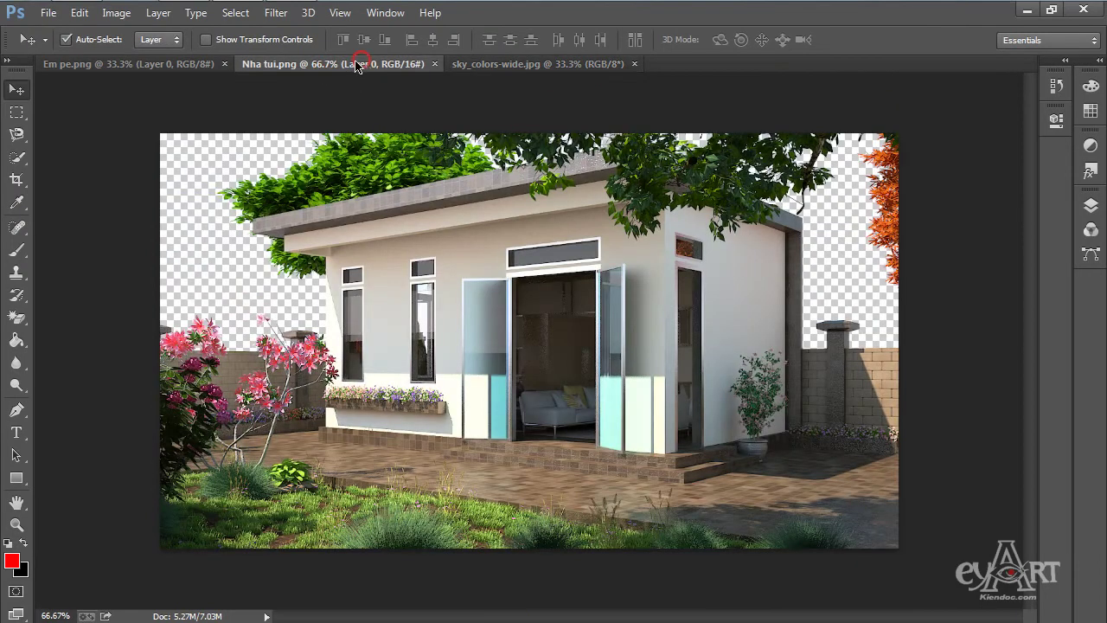
left_click_drag(355, 67, 160, 69)
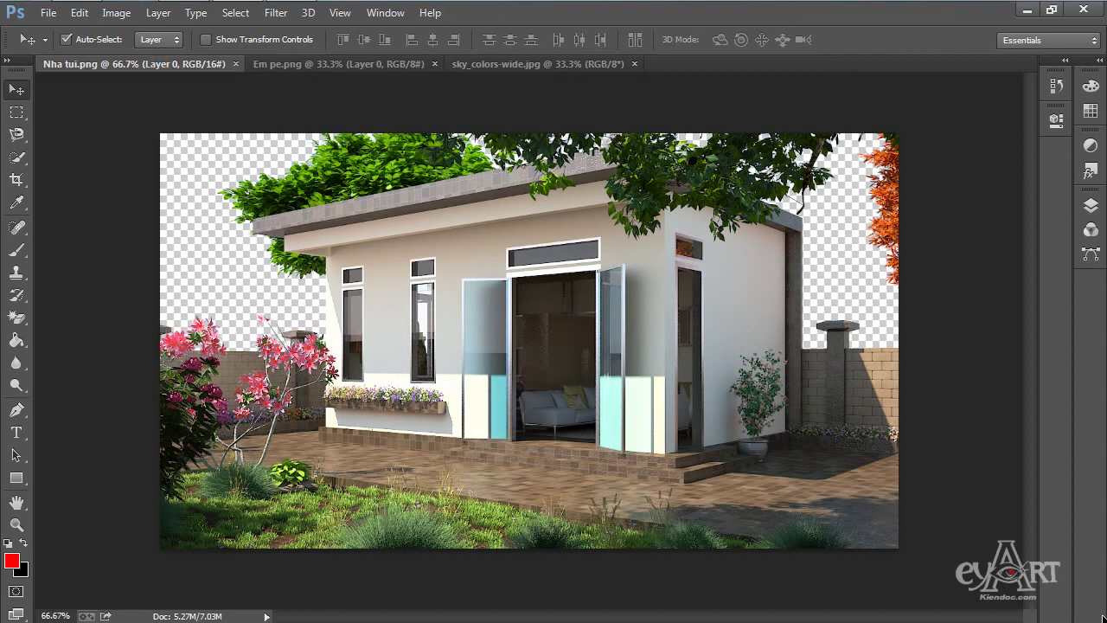
Copy the sky image into the Nha tui.png document and scale it down to about 41% over the house.
left_click(524, 65)
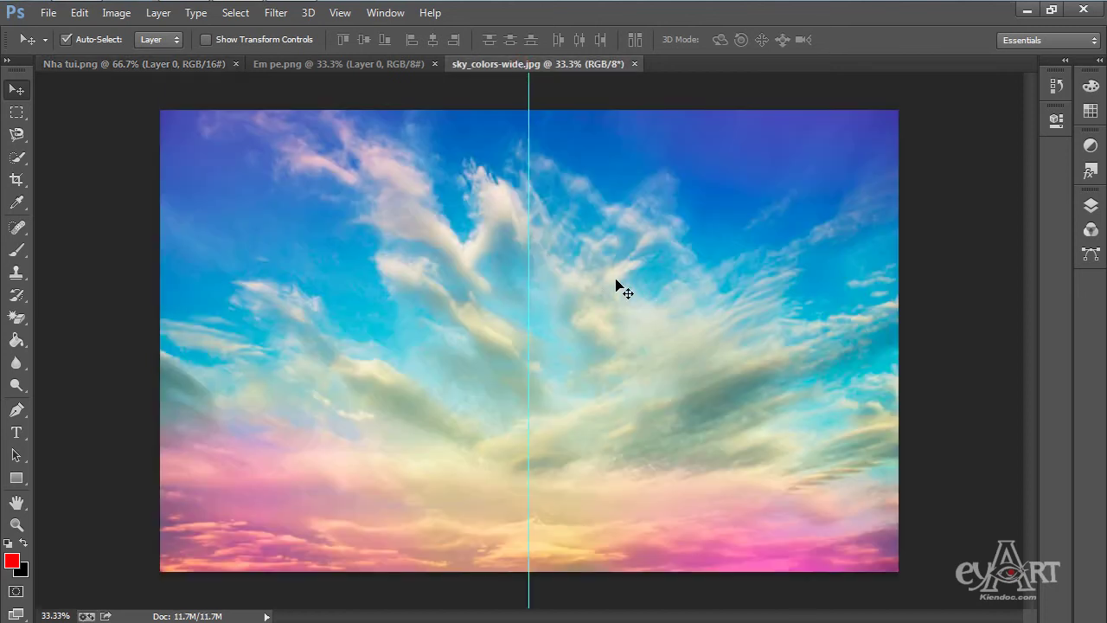
mouse_move(644, 292)
left_mouse_down()
mouse_move(267, 147)
mouse_move(170, 72)
mouse_move(326, 204)
mouse_move(579, 358)
left_mouse_up()
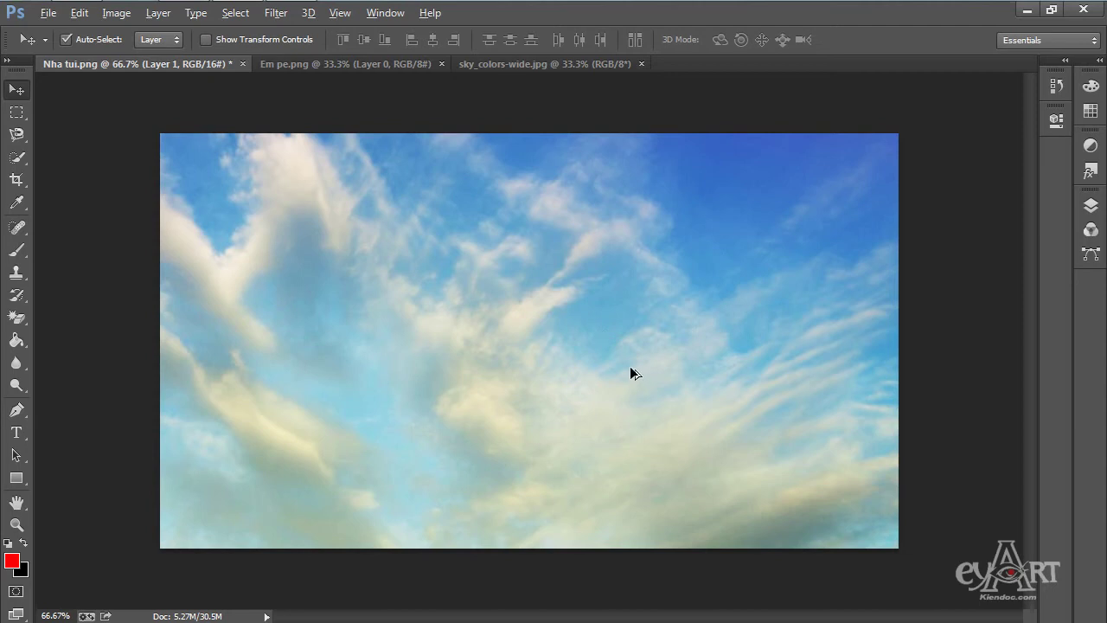
scroll(583, 373, "down", 5)
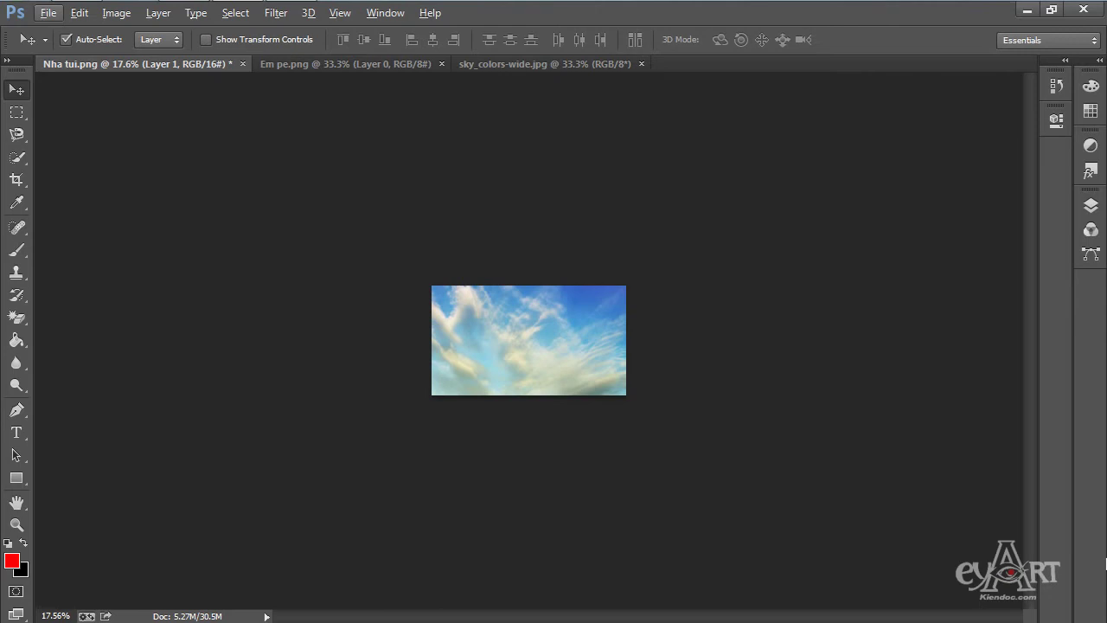
key("ctrl+t")
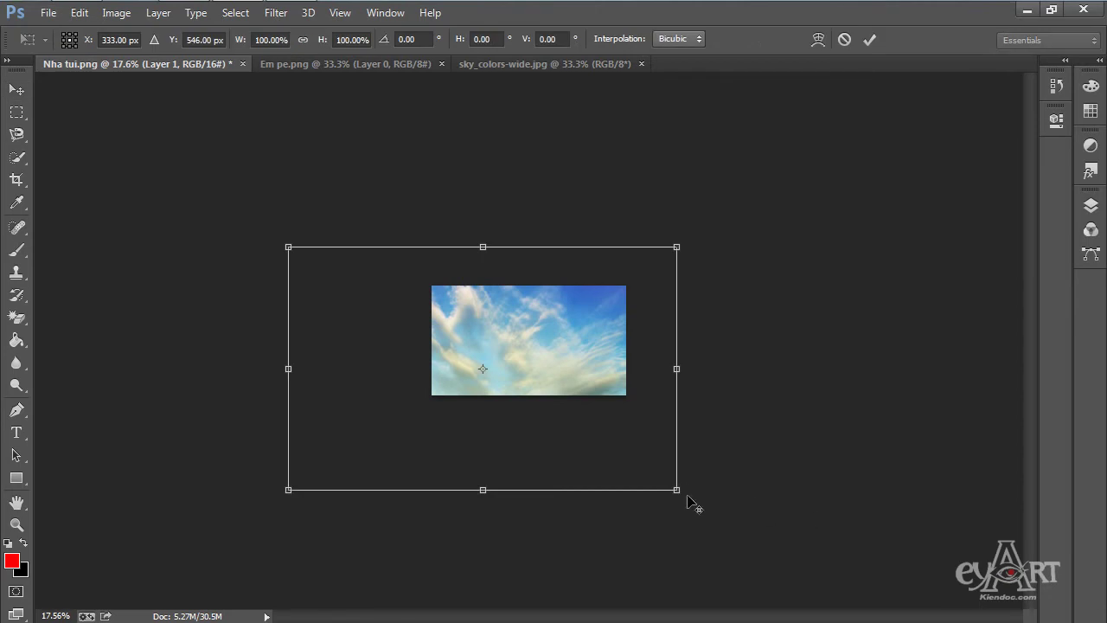
left_click_drag(678, 493, 573, 406)
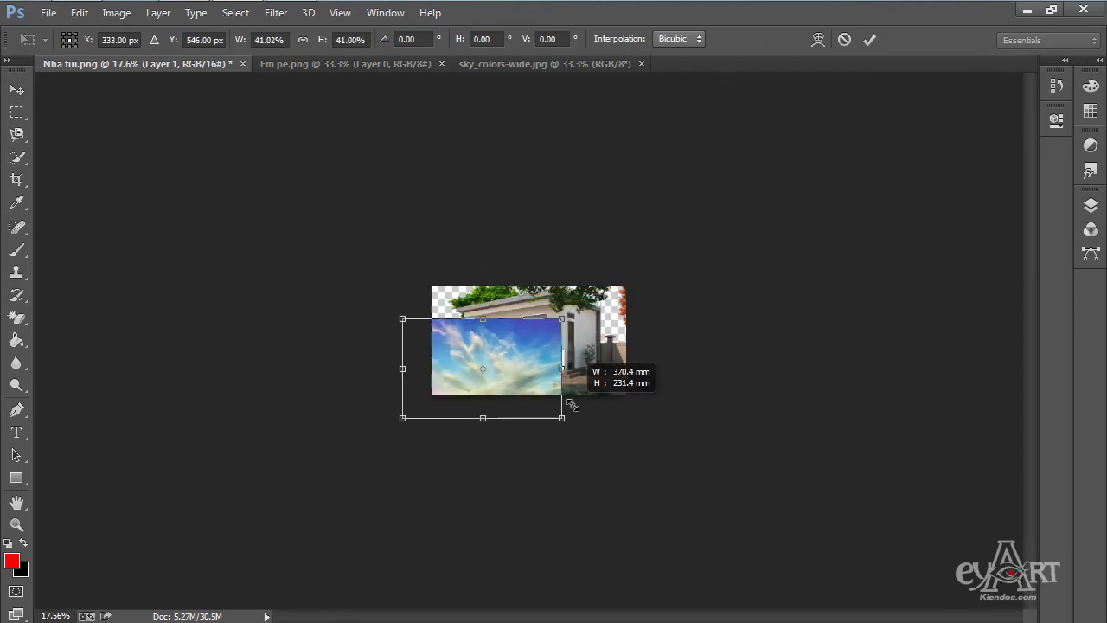
left_click_drag(510, 368, 550, 343)
key("Return")
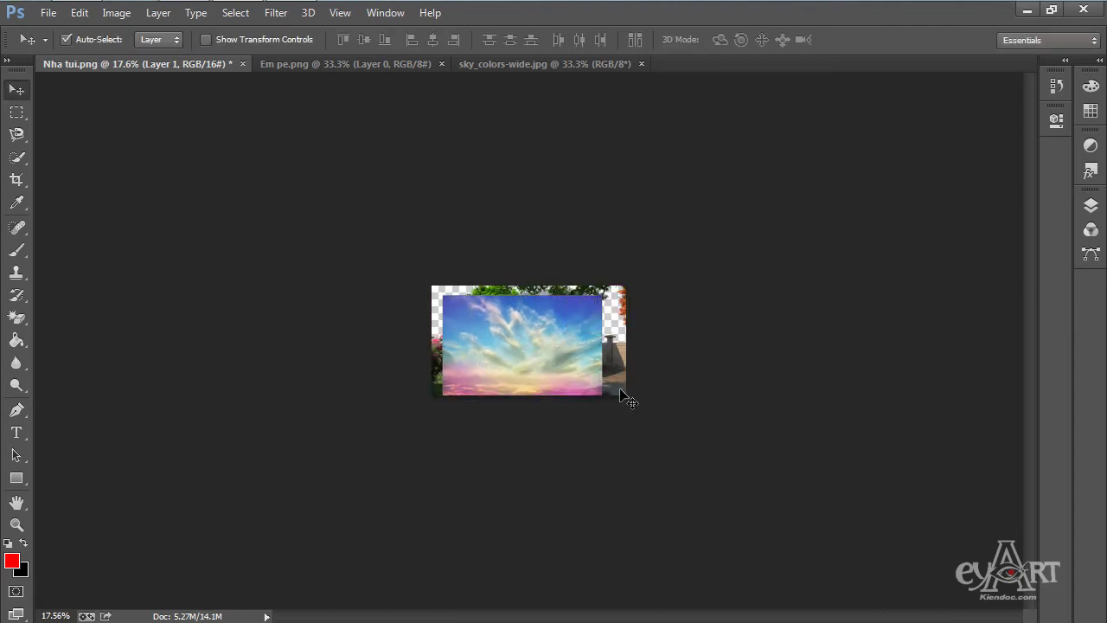
Move the reduced sky so it sits centred over the house image.
scroll(546, 334, "up", 1)
scroll(545, 334, "up", 5)
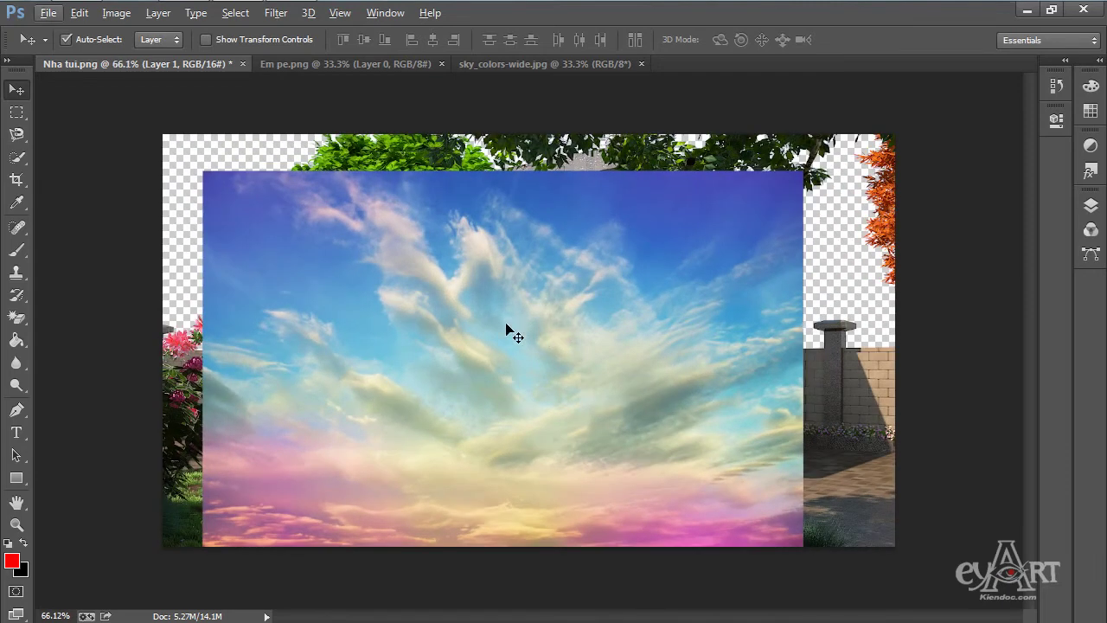
left_click_drag(458, 339, 491, 316)
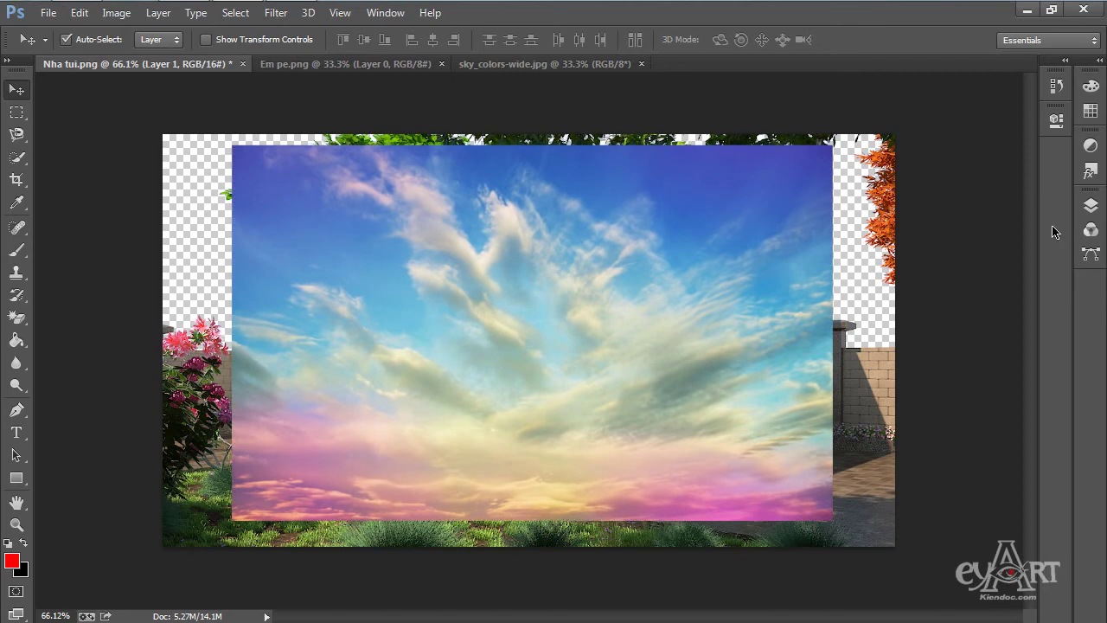
Show the layers and move the sky layer, Layer 1, below the house layer, Layer 0.
left_click(1092, 208)
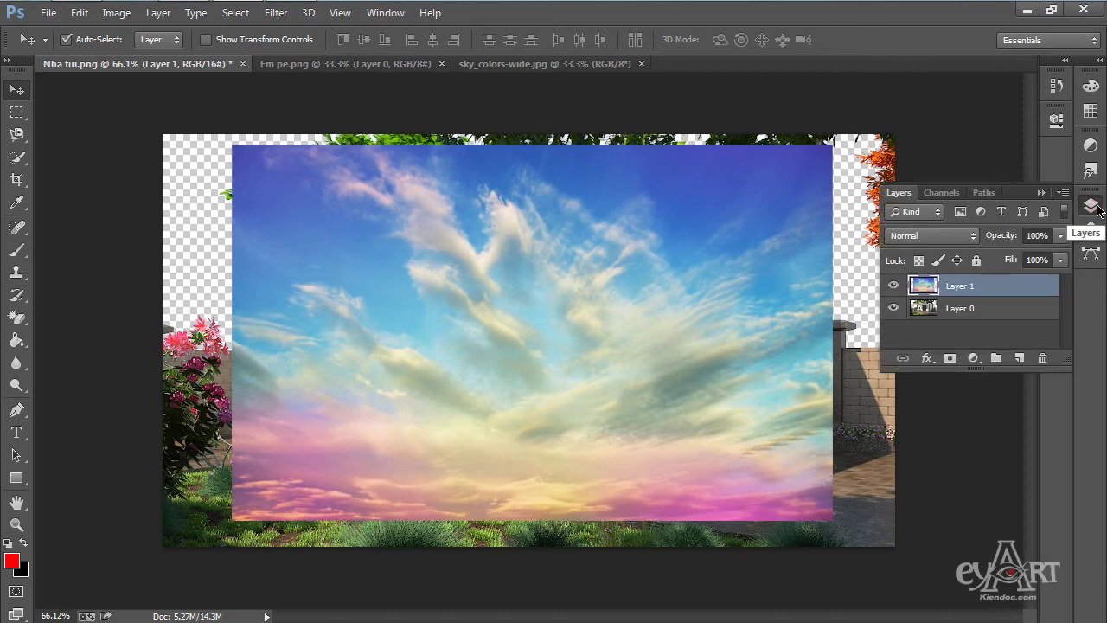
left_click(1091, 205)
mouse_move(383, 7)
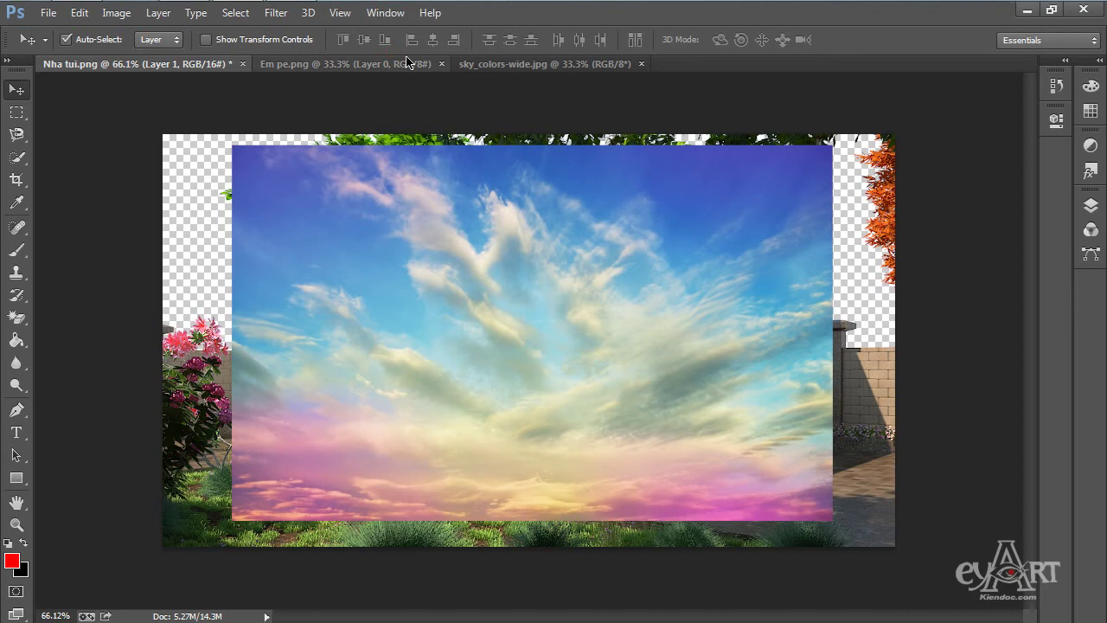
left_click(372, 12)
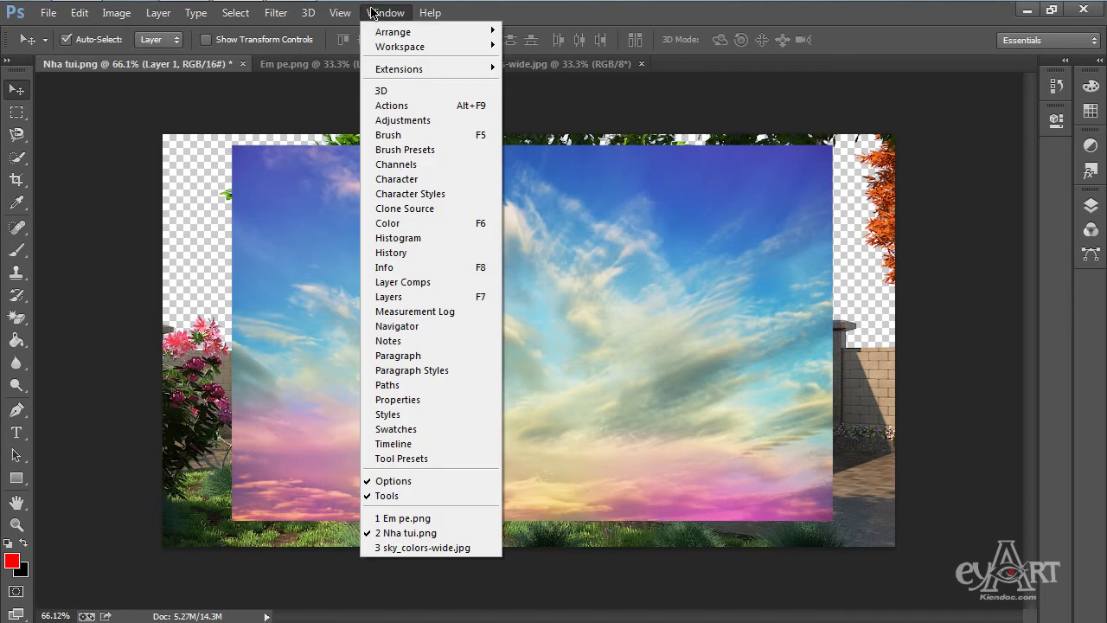
left_click(433, 299)
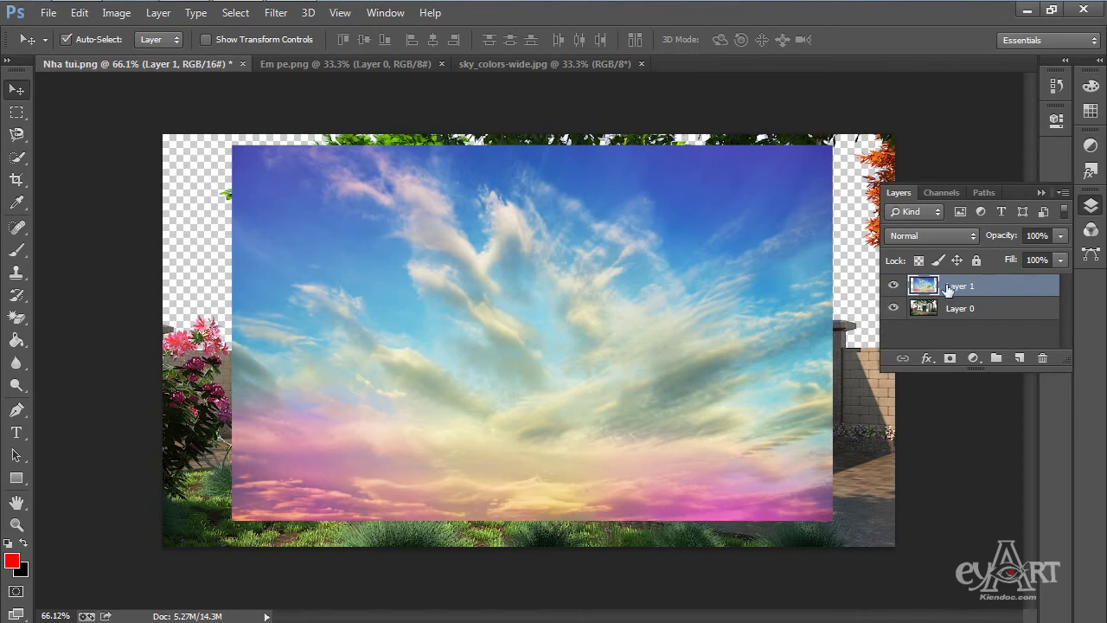
left_click_drag(1015, 288, 1015, 333)
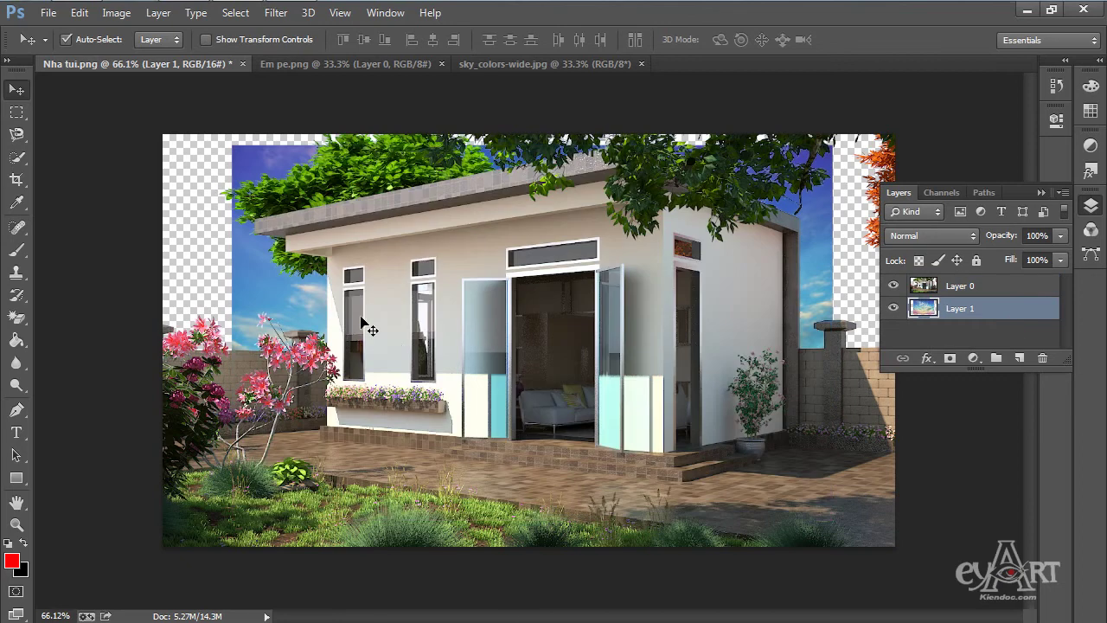
Enlarge the sky layer to about 127% and shift it upward so it fills the transparent area behind the house.
left_click(256, 283)
left_click_drag(257, 282, 247, 290)
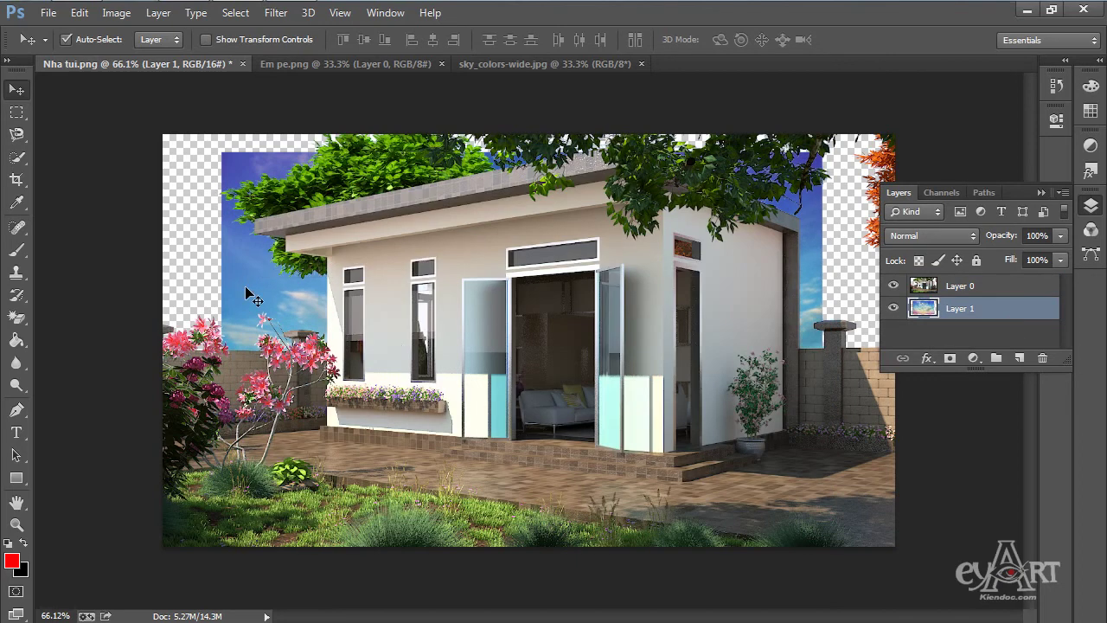
key("ctrl+t")
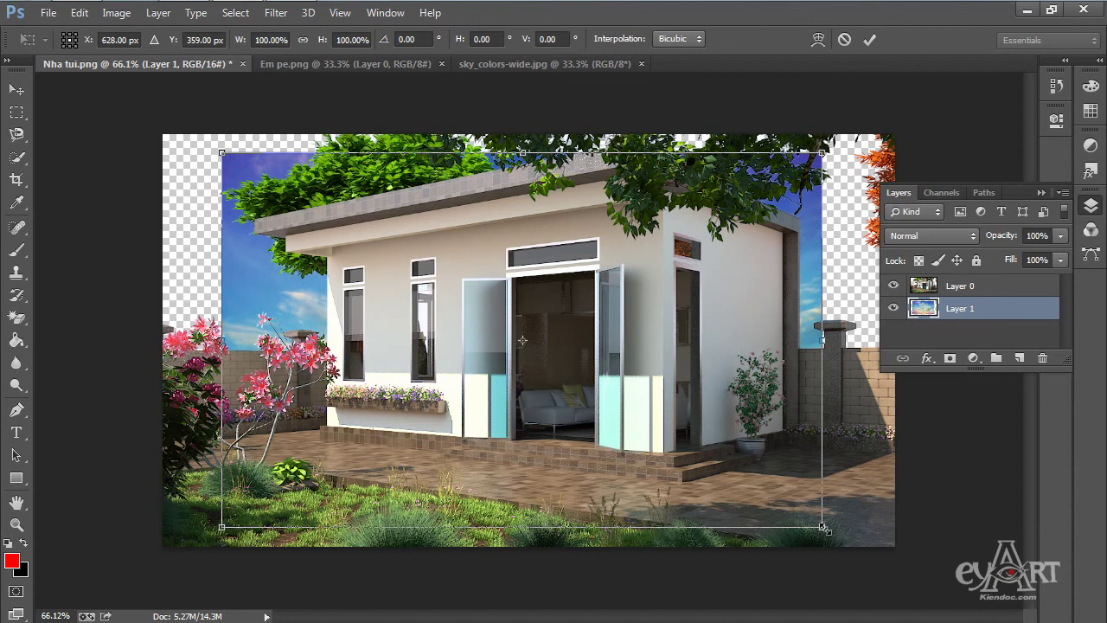
left_click_drag(823, 527, 906, 574)
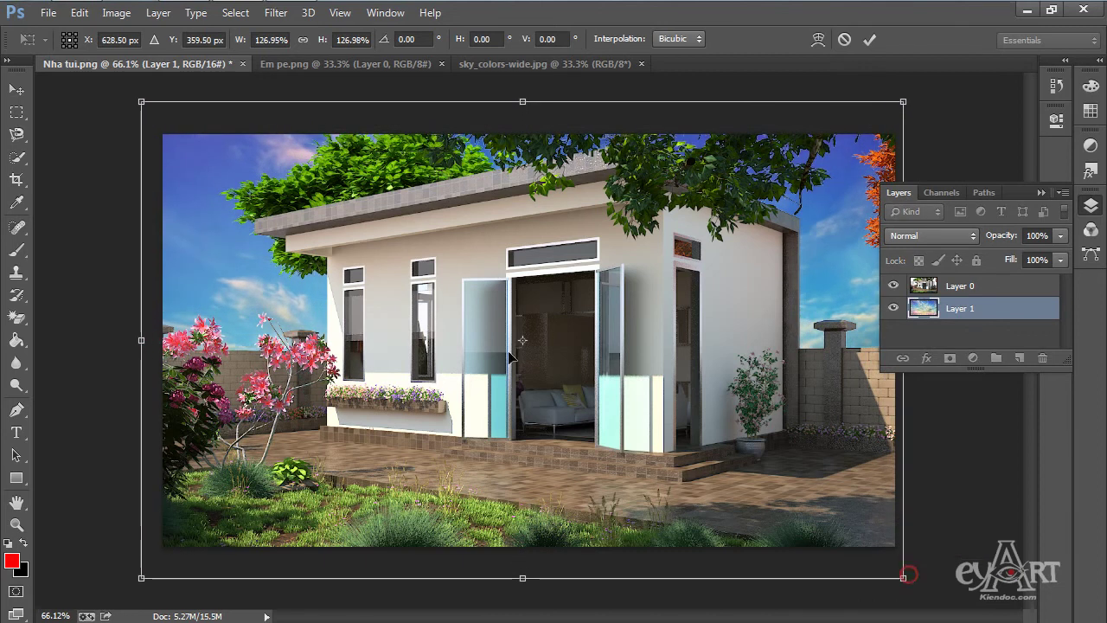
left_click_drag(576, 415, 578, 350)
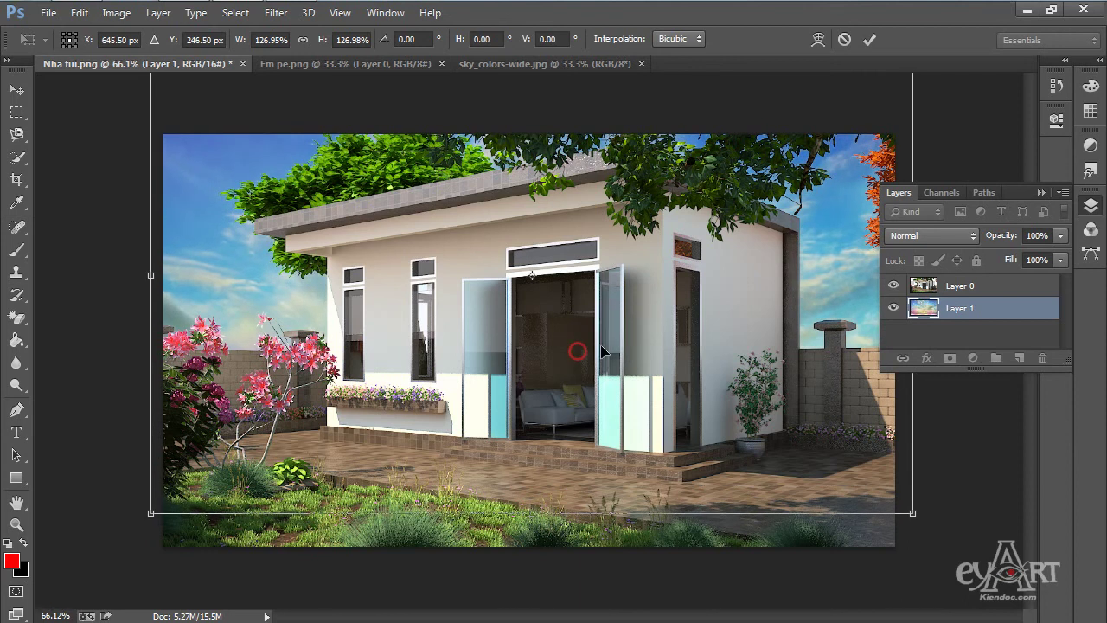
key("Return")
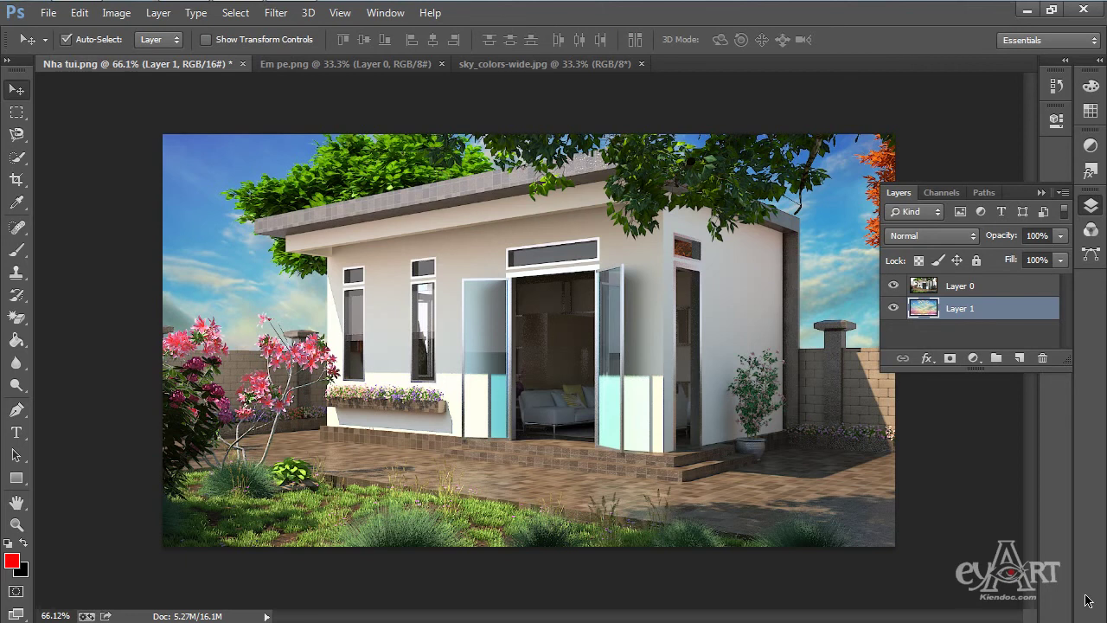
Add a Brightness/Contrast adjustment layer above the sky, set its brightness to 25, and try the automatic correction.
left_click(1089, 147)
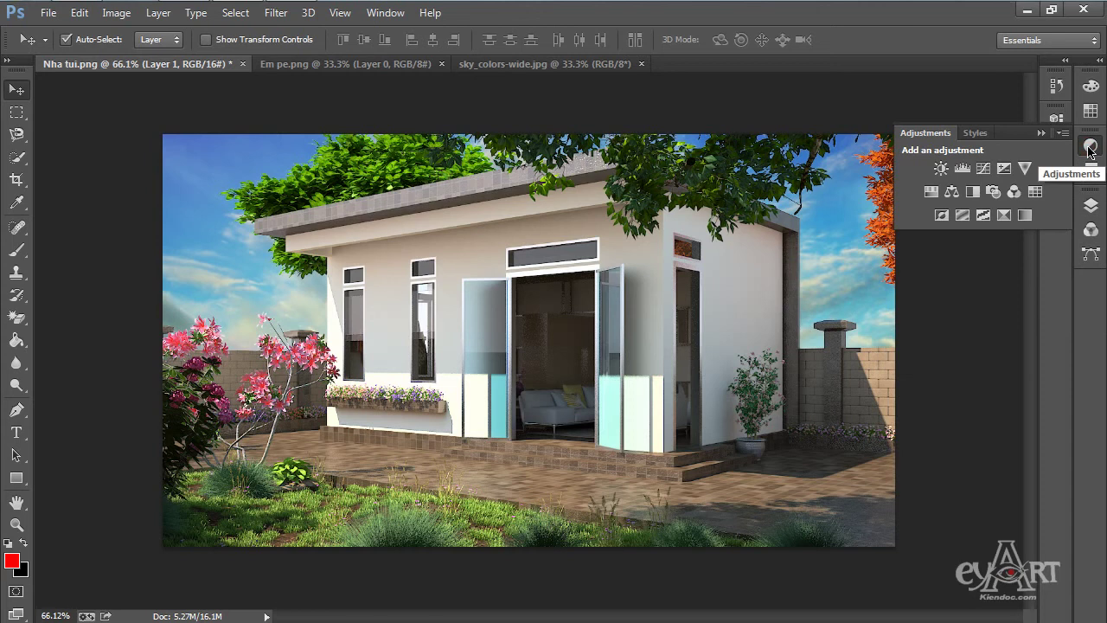
left_click(940, 169)
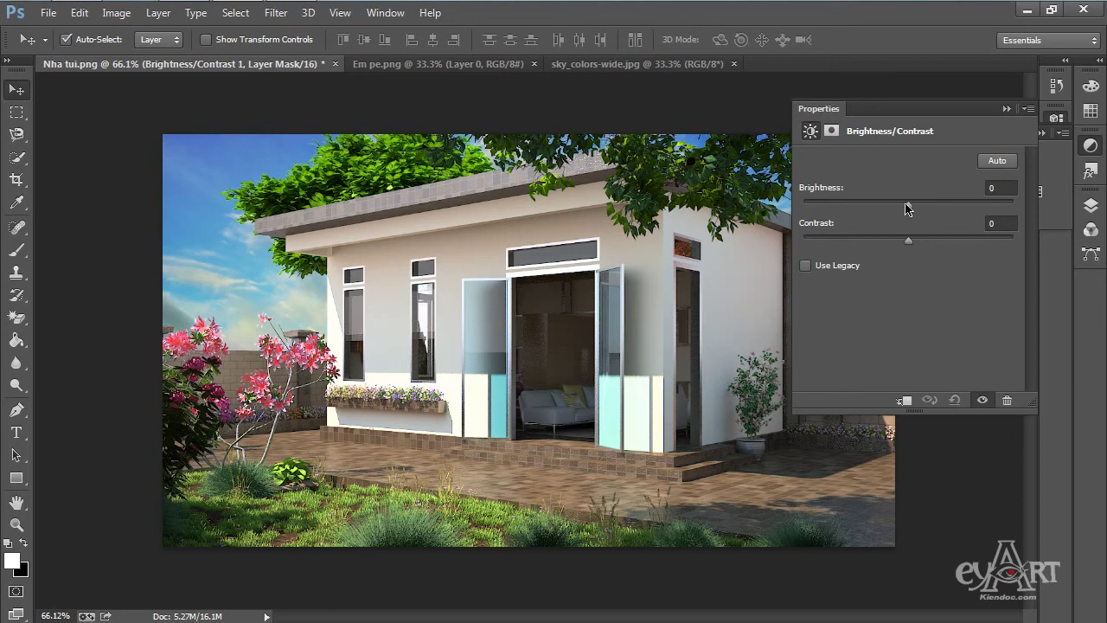
mouse_move(908, 208)
left_mouse_down()
mouse_move(970, 209)
mouse_move(860, 210)
mouse_move(941, 211)
mouse_move(927, 212)
left_mouse_up()
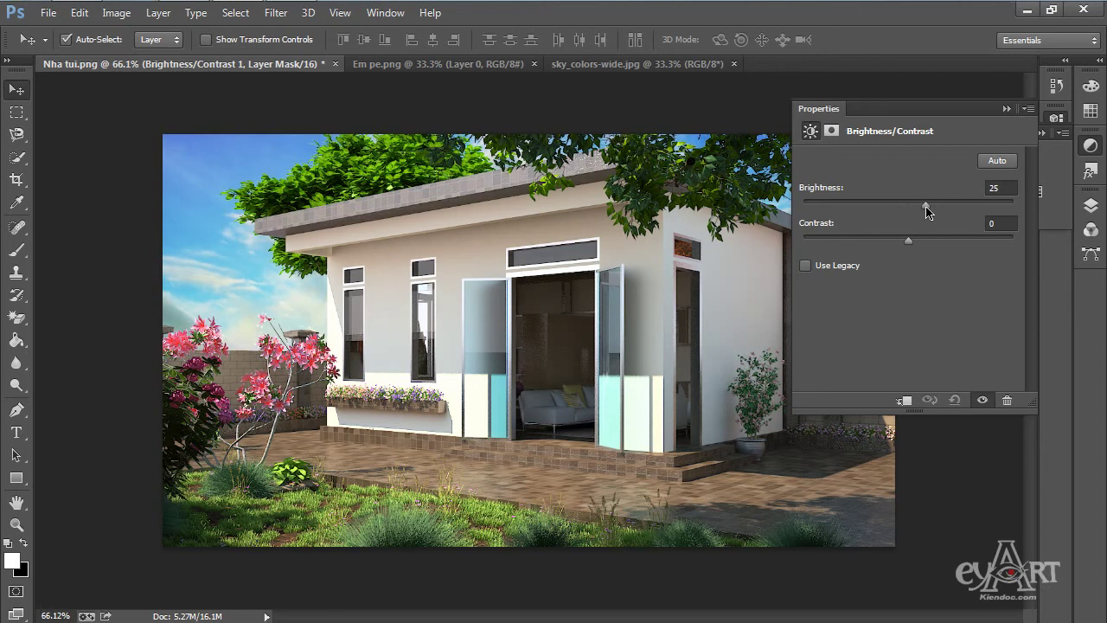
left_click_drag(926, 210, 926, 210)
left_click(996, 162)
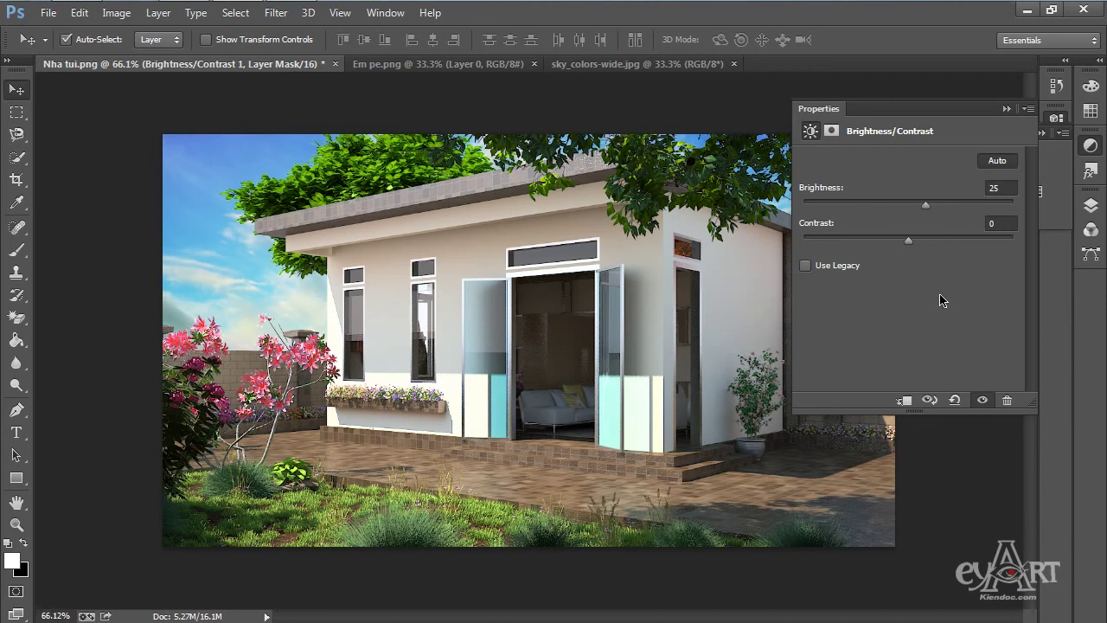
left_click(1004, 108)
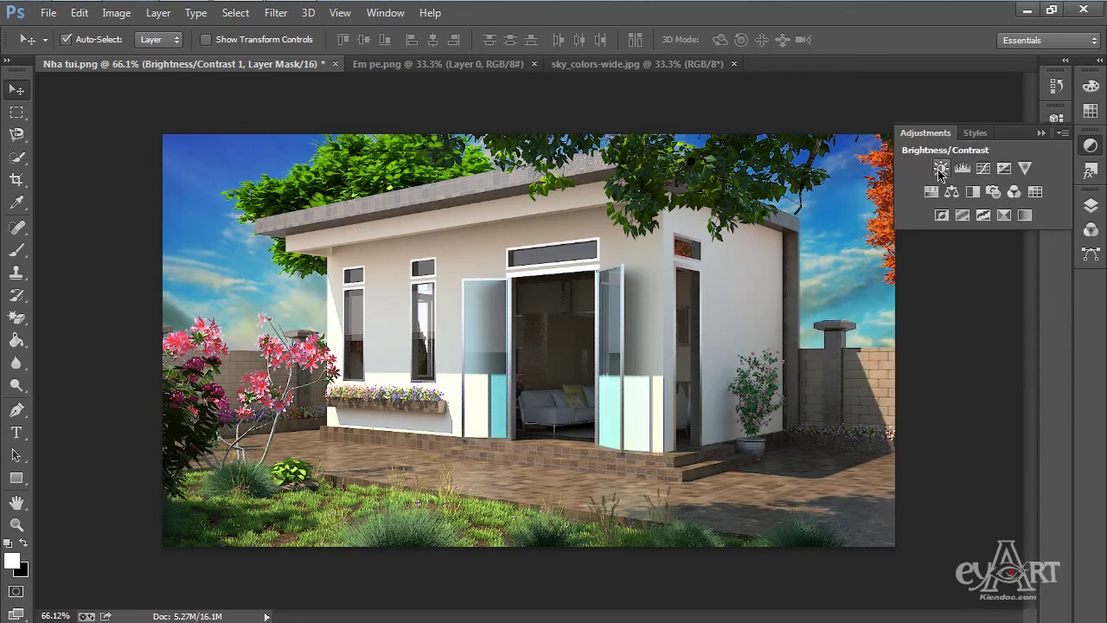
Add a second Brightness/Contrast adjustment layer above the sky with brightness set to 41.
left_click(940, 171)
left_click_drag(911, 210, 936, 209)
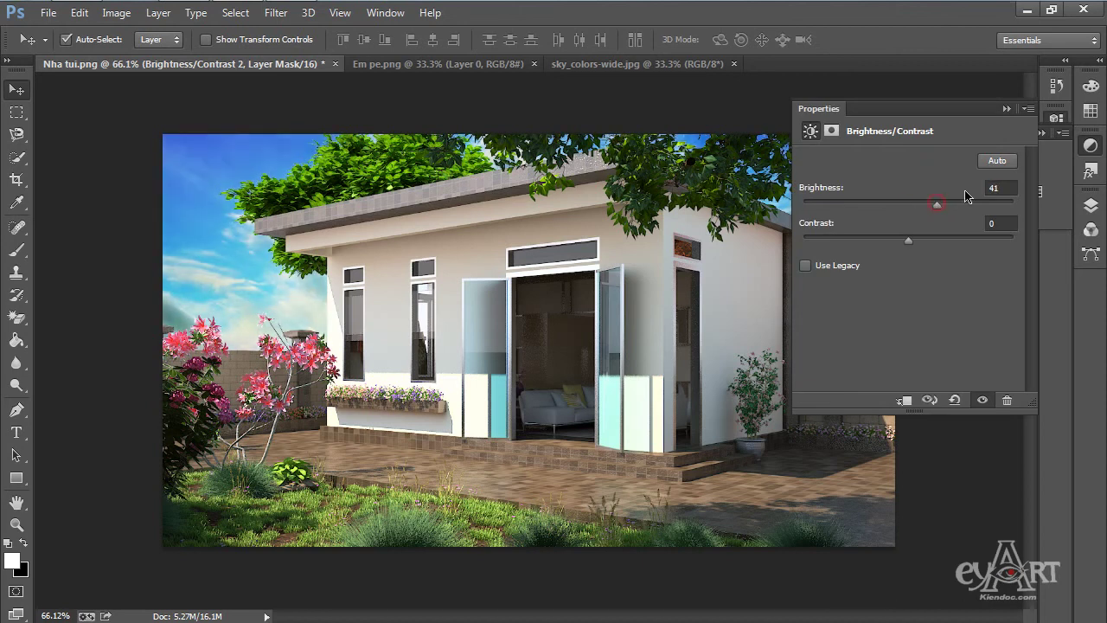
left_click(1006, 110)
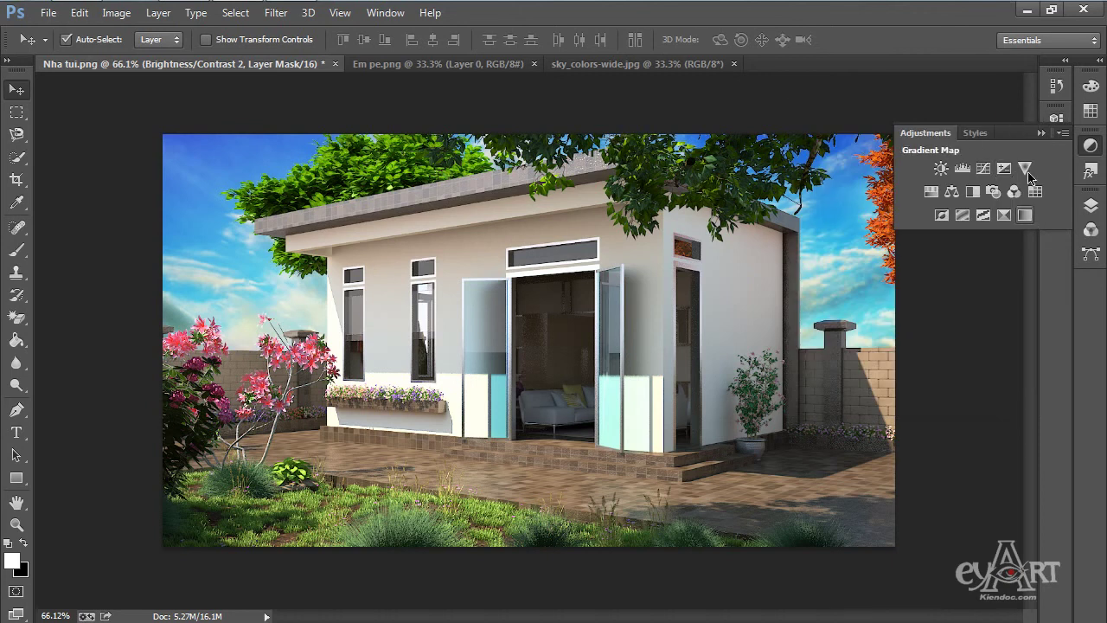
left_click(1040, 134)
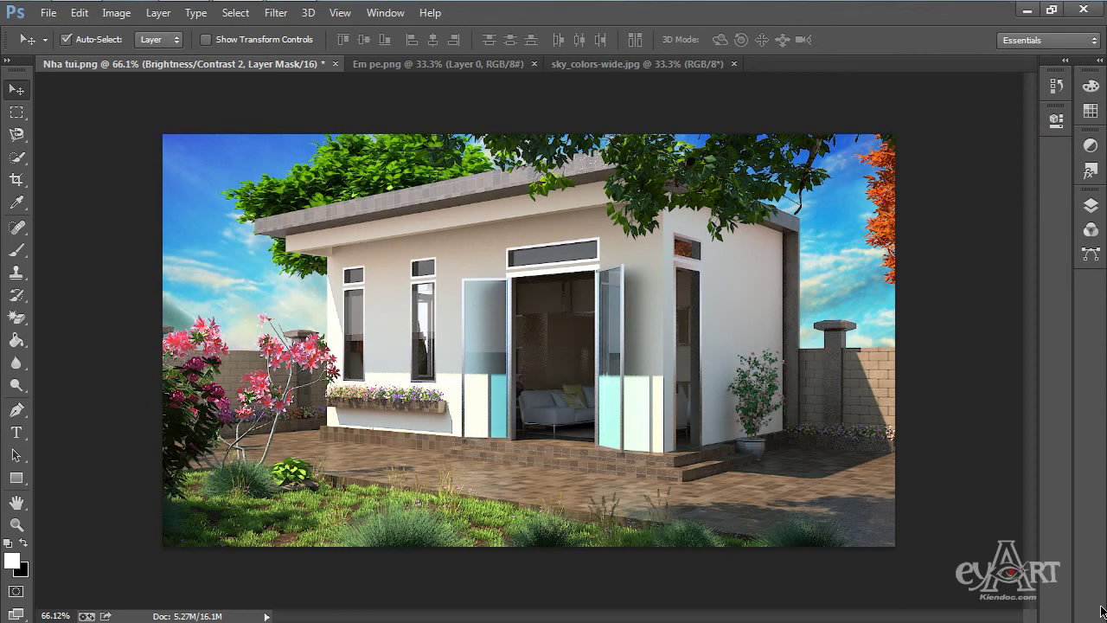
Copy the walking girl from Em pe.png into the Nha tui.png document.
left_click(413, 65)
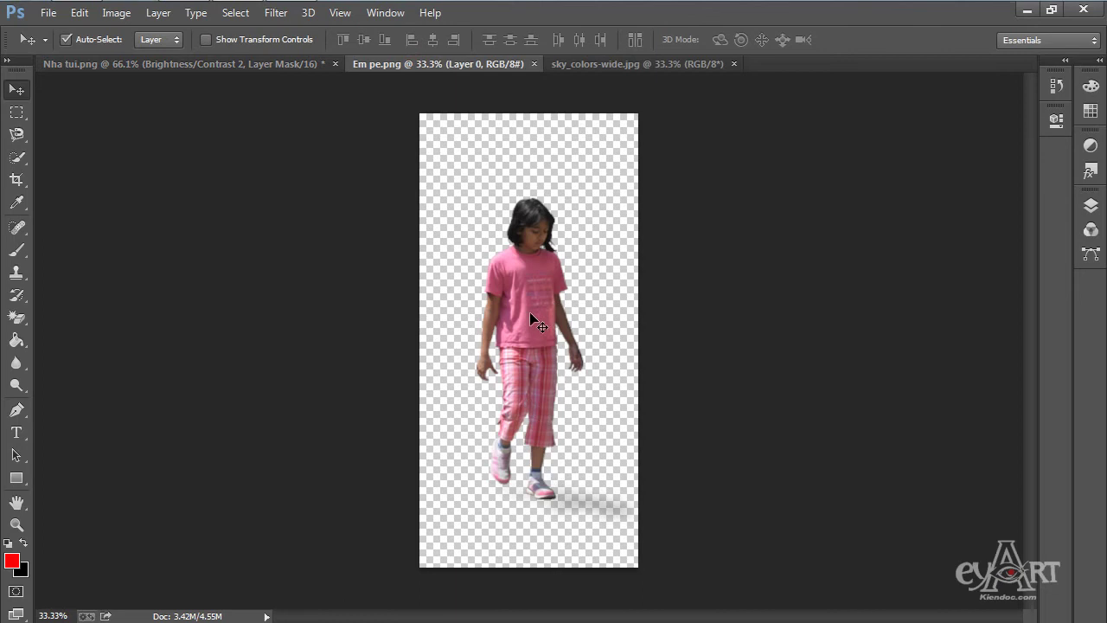
left_click_drag(531, 317, 424, 420)
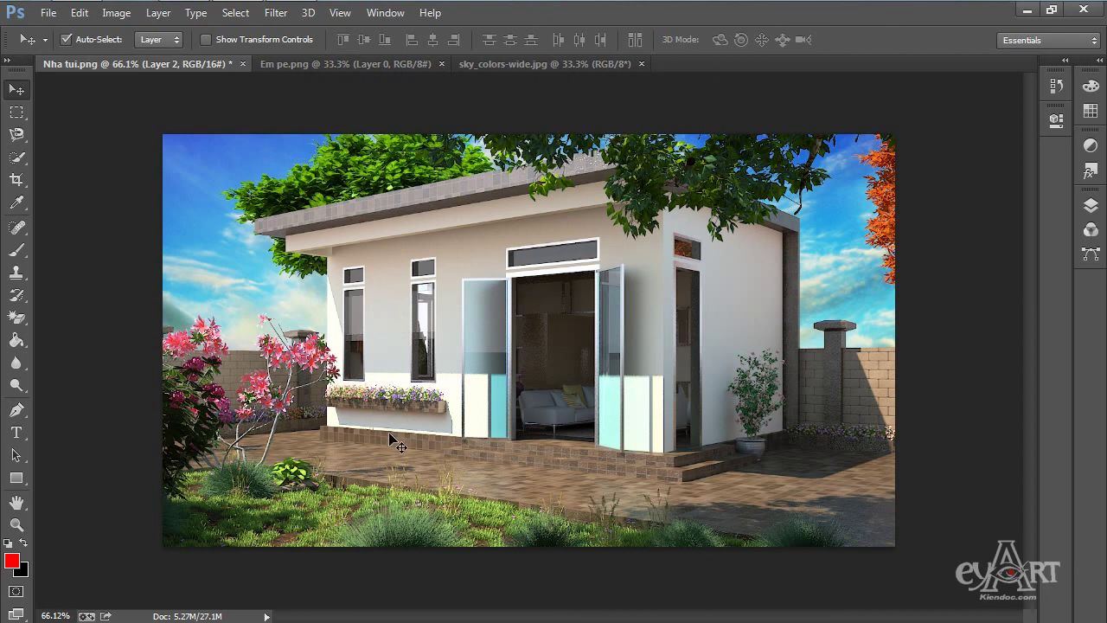
Show the layer stack in full and move the girl's layer above the house layer.
left_click(384, 12)
left_click(457, 303)
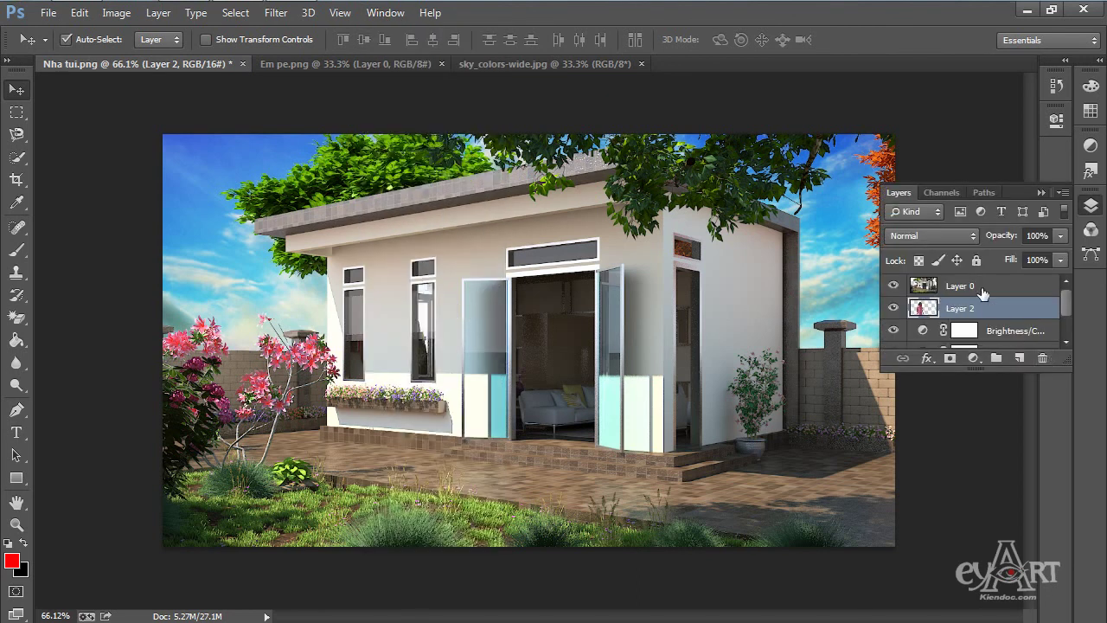
left_click_drag(1037, 371, 1035, 481)
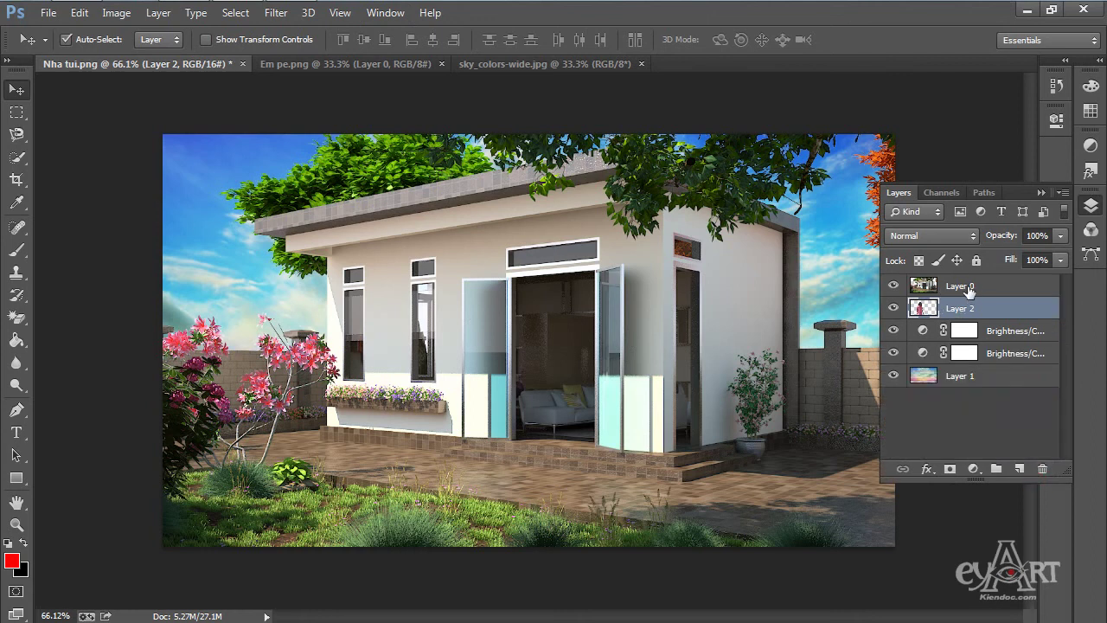
left_click_drag(1002, 313, 1001, 284)
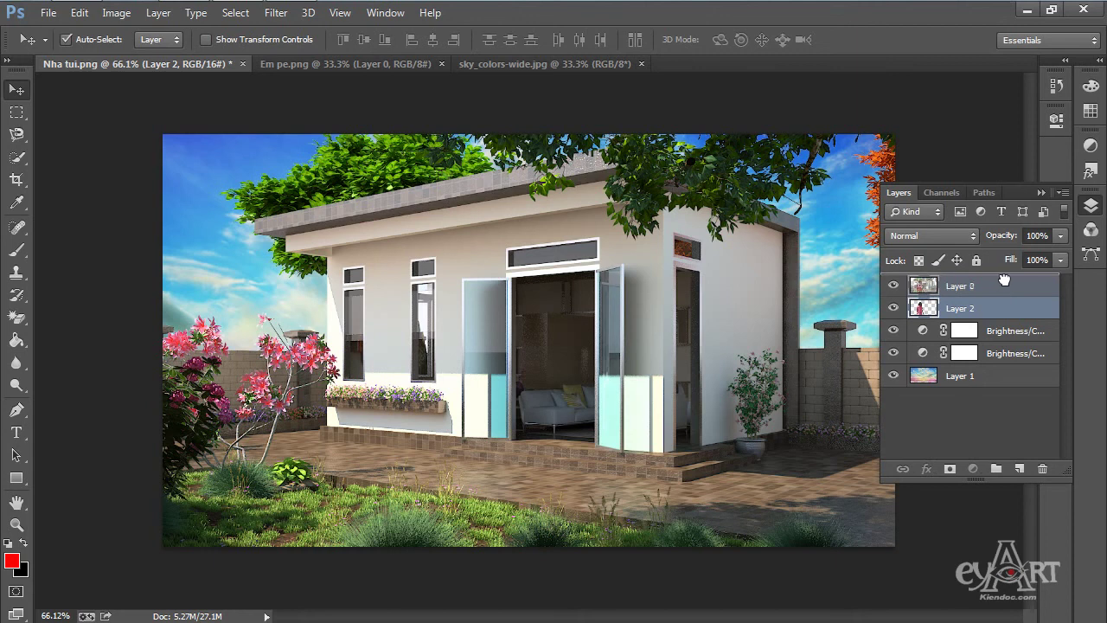
left_click_drag(1003, 279, 1001, 285)
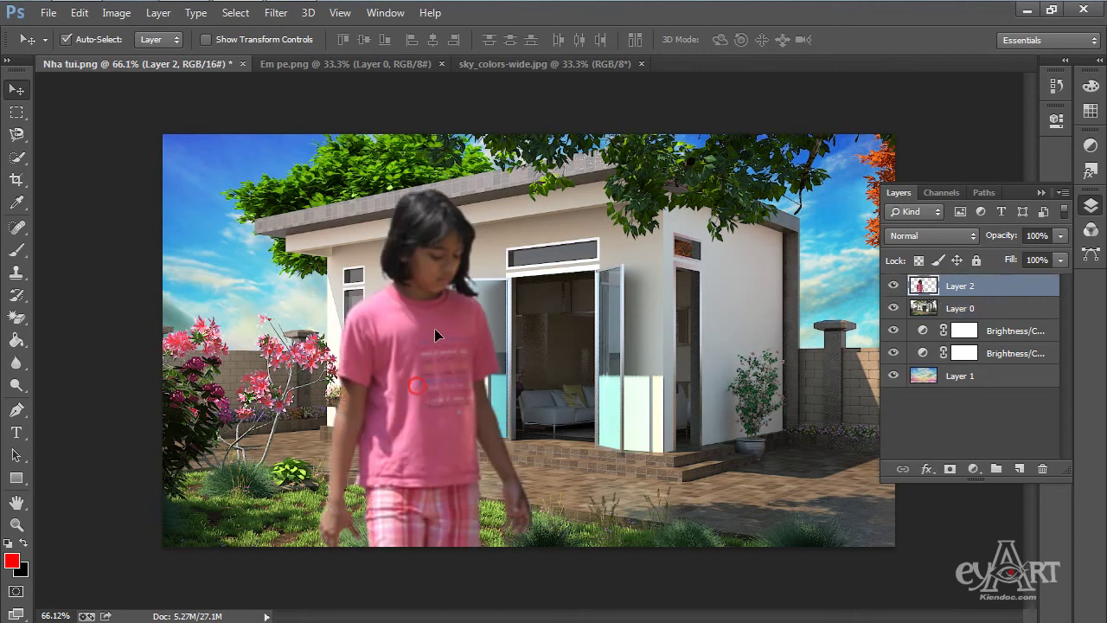
Scale the girl down to about 35% and position her on the paving in front of the open doorway.
left_click_drag(434, 334, 505, 330)
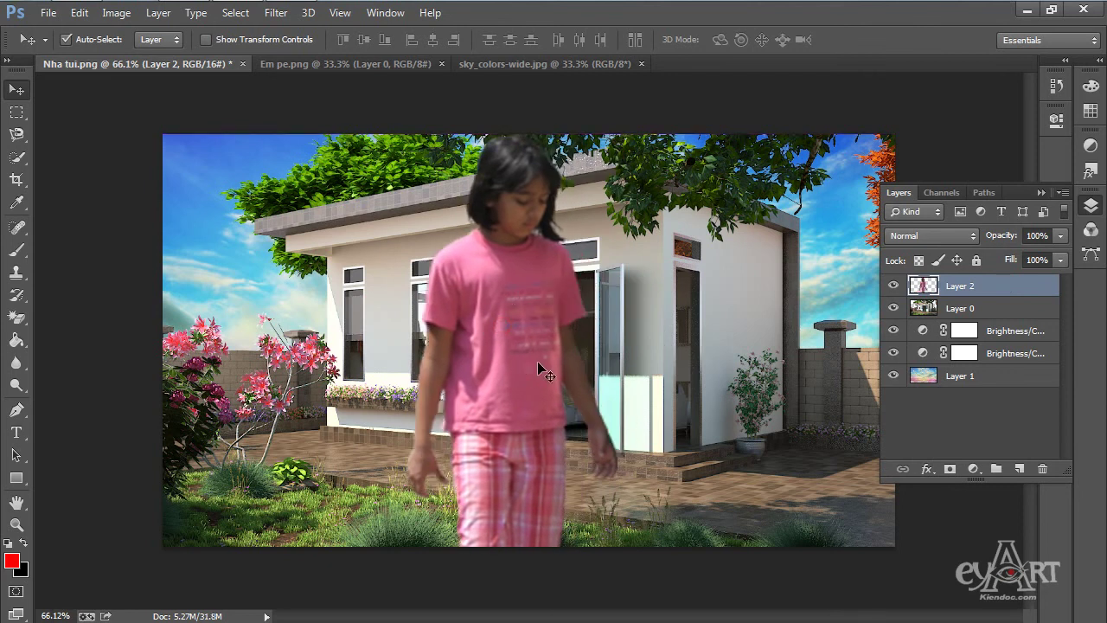
key("ctrl+t")
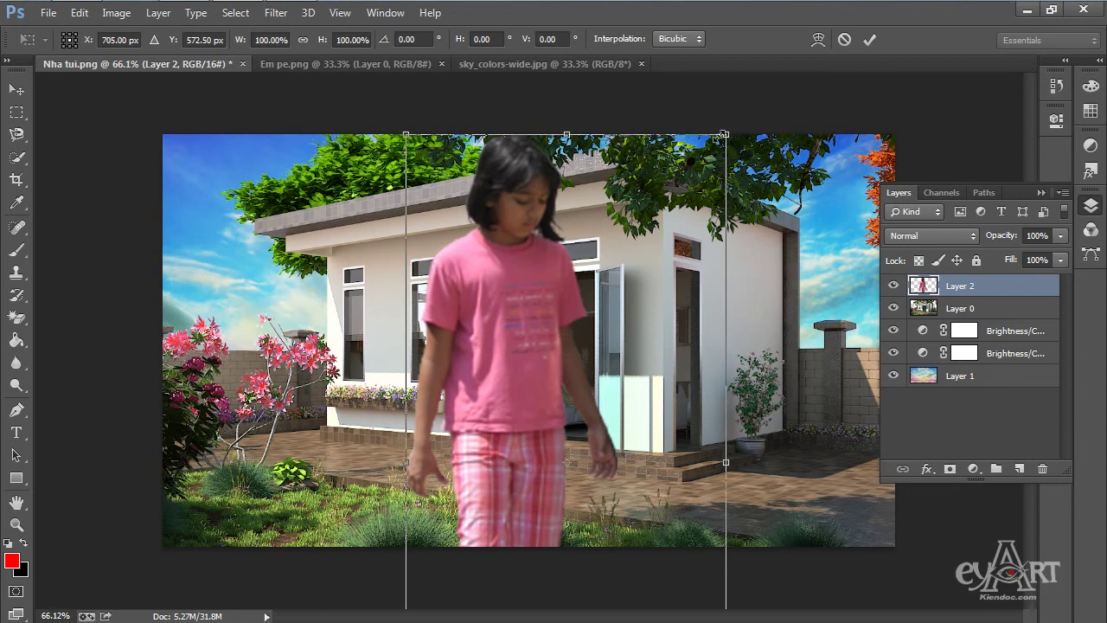
left_click_drag(726, 136, 635, 353)
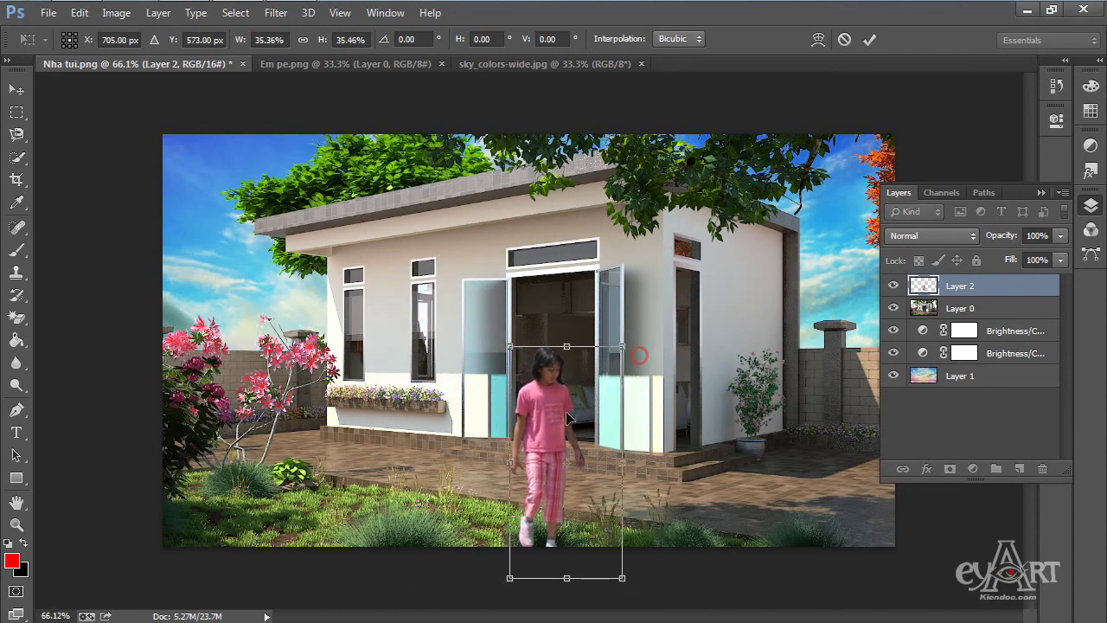
left_click_drag(547, 428, 550, 373)
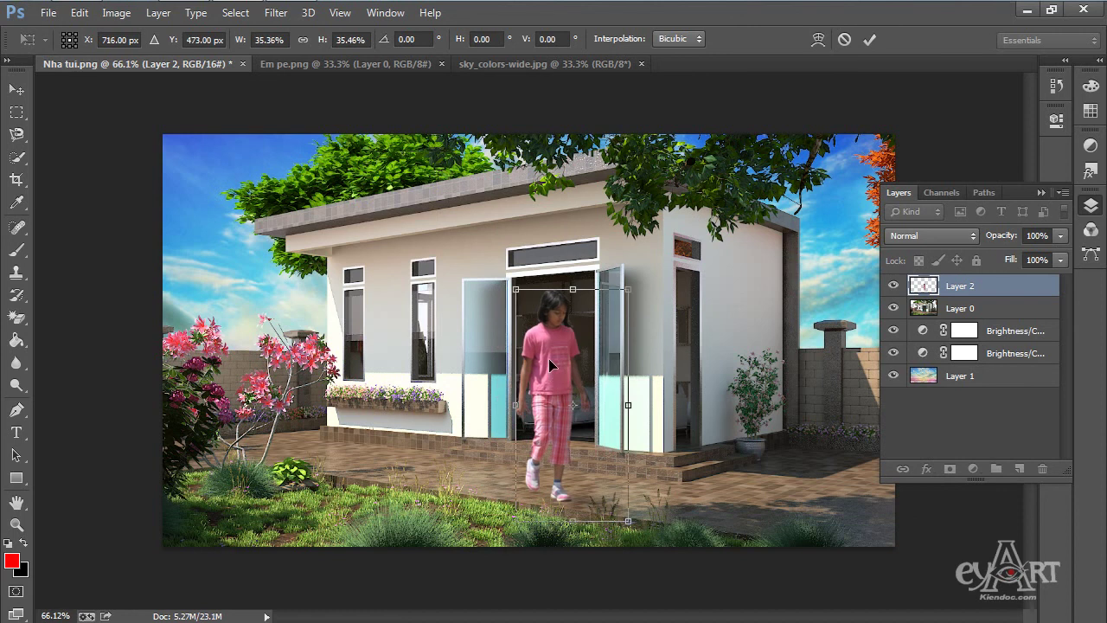
key("Return")
Resize the girl again to suit the house's scale and place her on the paving beside the potted plant.
key("ctrl+t")
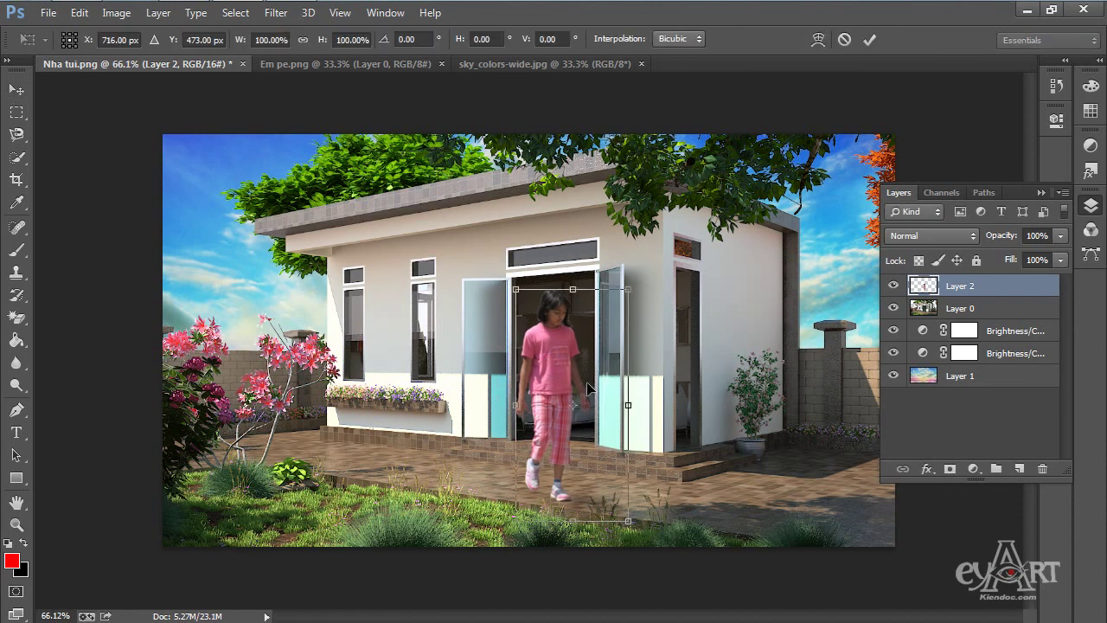
left_click_drag(628, 288, 604, 338)
left_click_drag(560, 384, 723, 442)
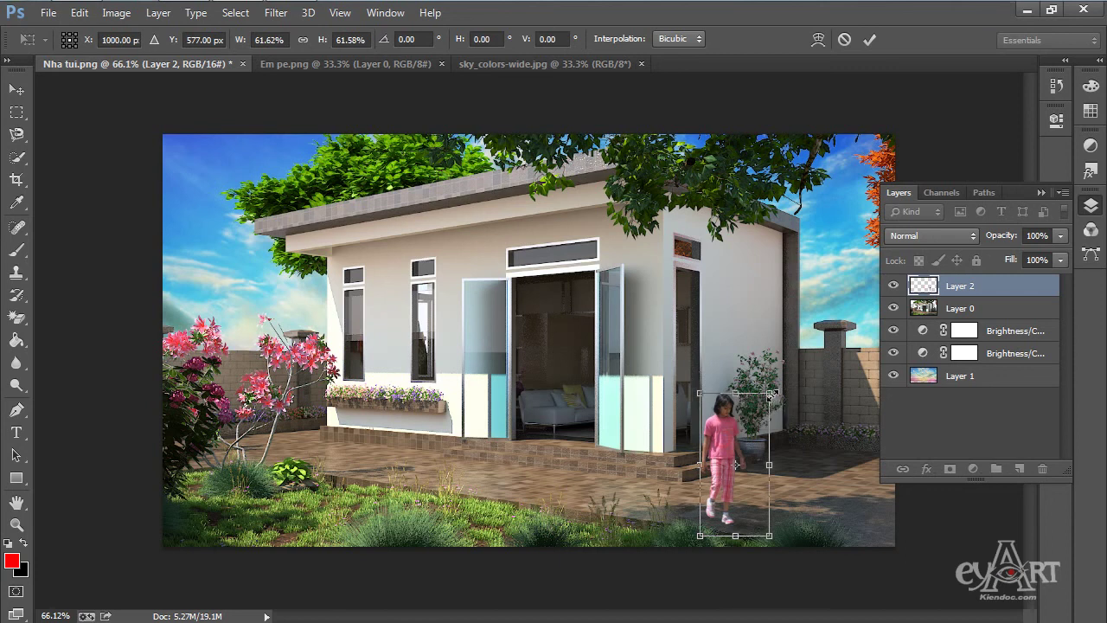
left_click_drag(770, 395, 794, 344)
left_click_drag(734, 393, 708, 398)
key("Return")
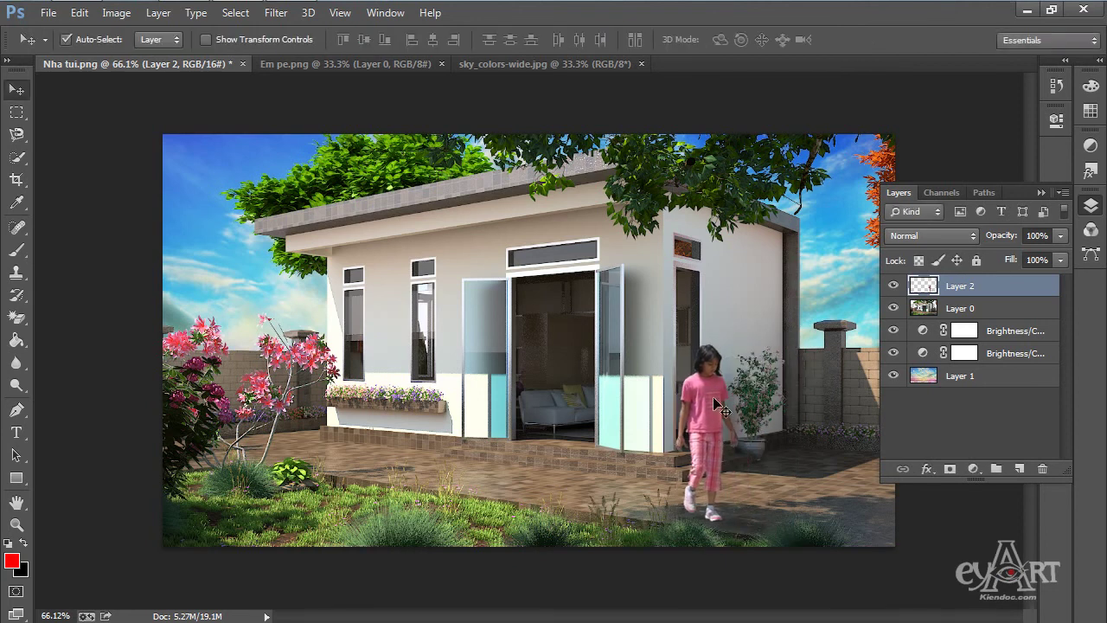
Check the girl's placement up close and shift her slightly toward the potted plant.
left_click(1041, 192)
scroll(704, 443, "up", 3)
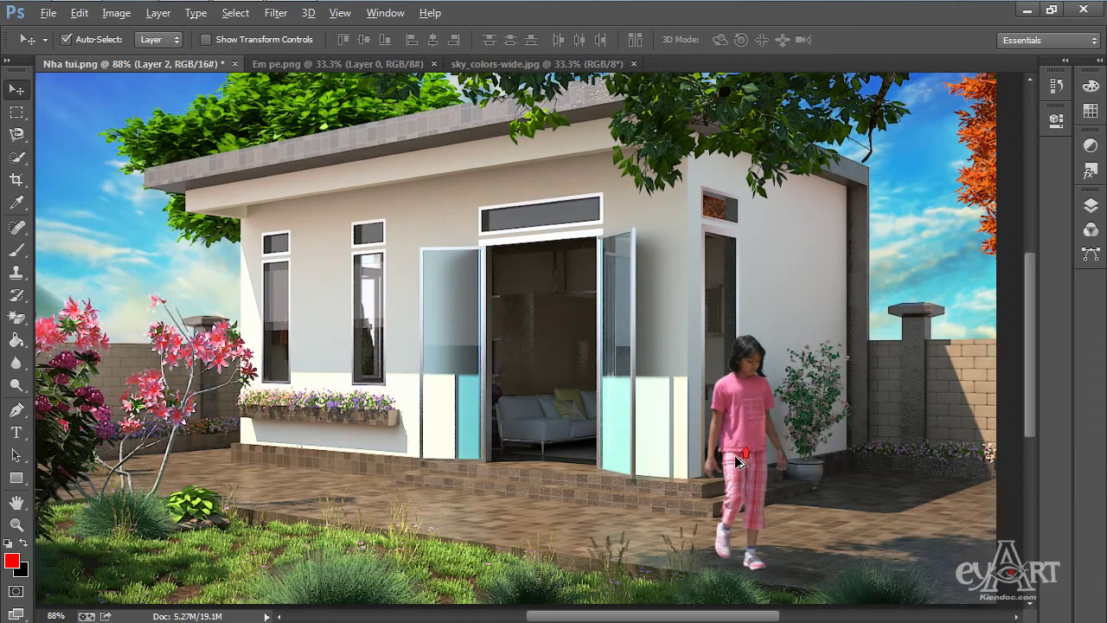
scroll(704, 443, "down", 1)
scroll(704, 443, "up", 1)
scroll(705, 443, "down", 1)
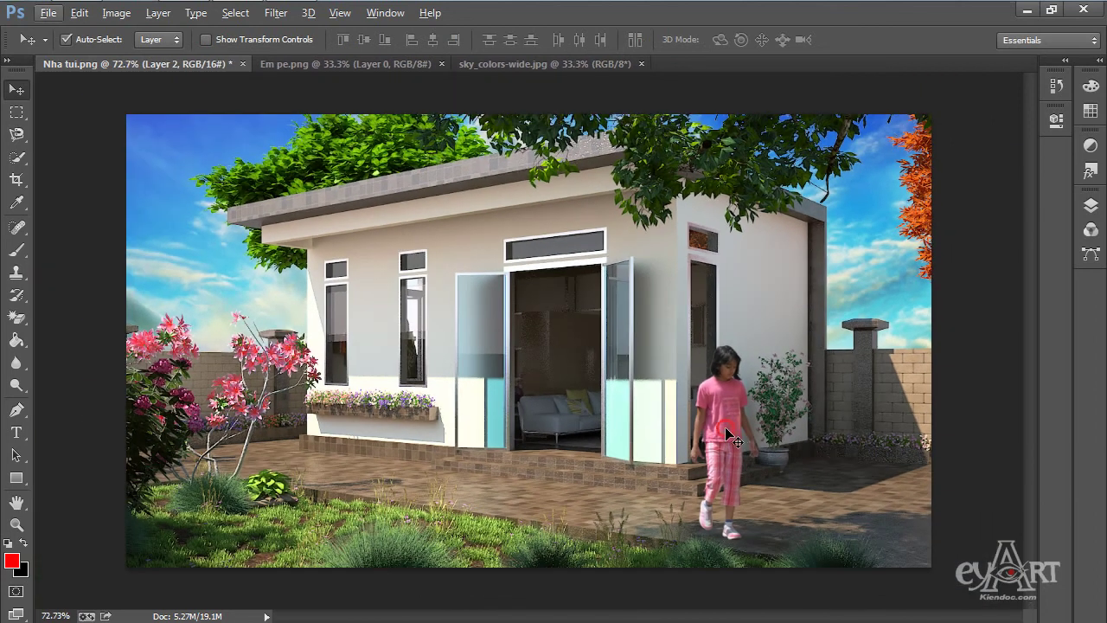
mouse_move(730, 427)
left_mouse_down()
mouse_move(840, 381)
mouse_move(756, 443)
mouse_move(735, 424)
left_mouse_up()
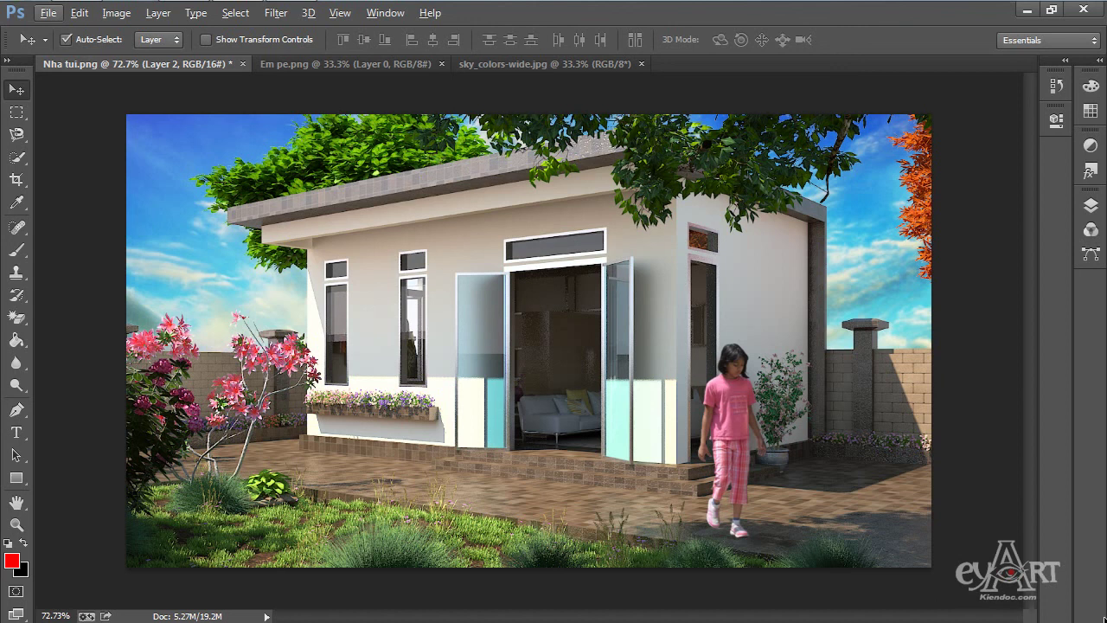
Add a Brightness/Contrast adjustment layer above the girl's layer and set its brightness to -32.
key("w")
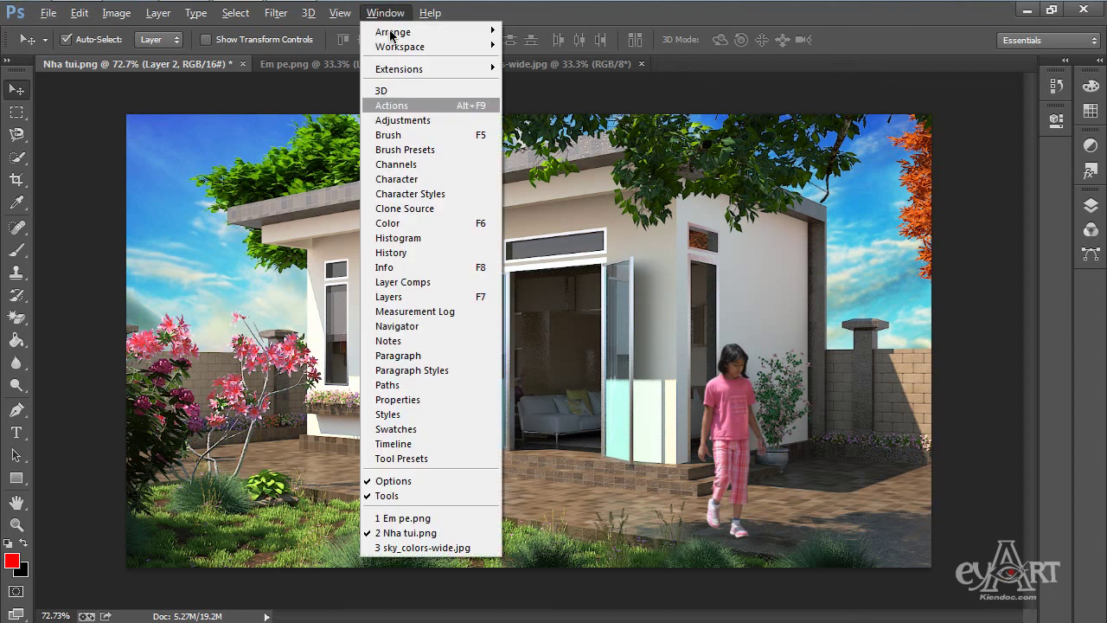
left_click(415, 297)
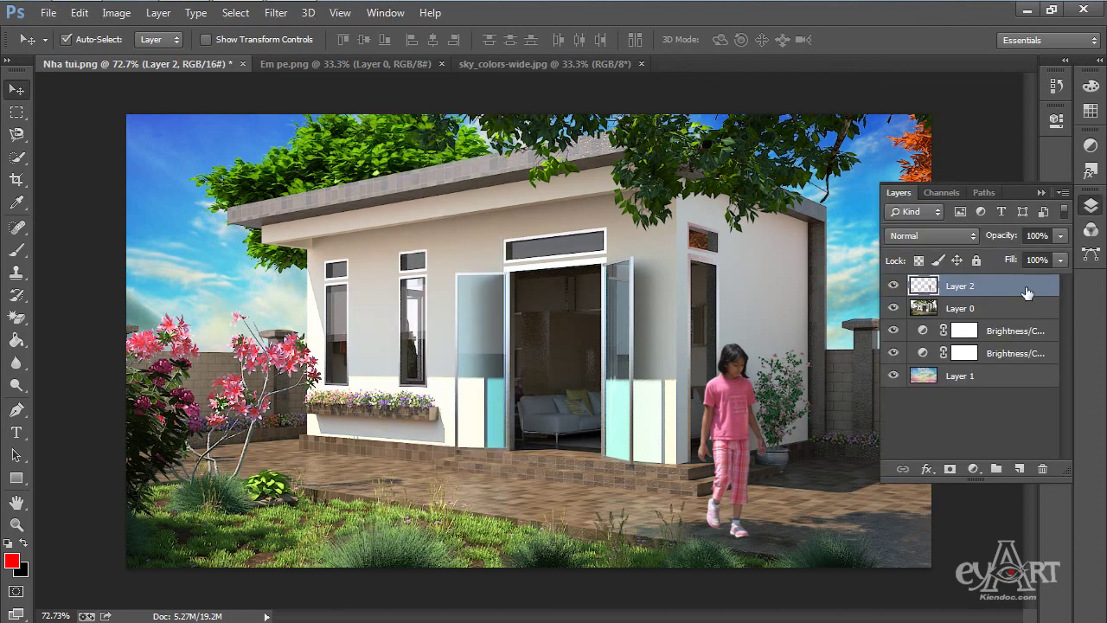
left_click(1041, 192)
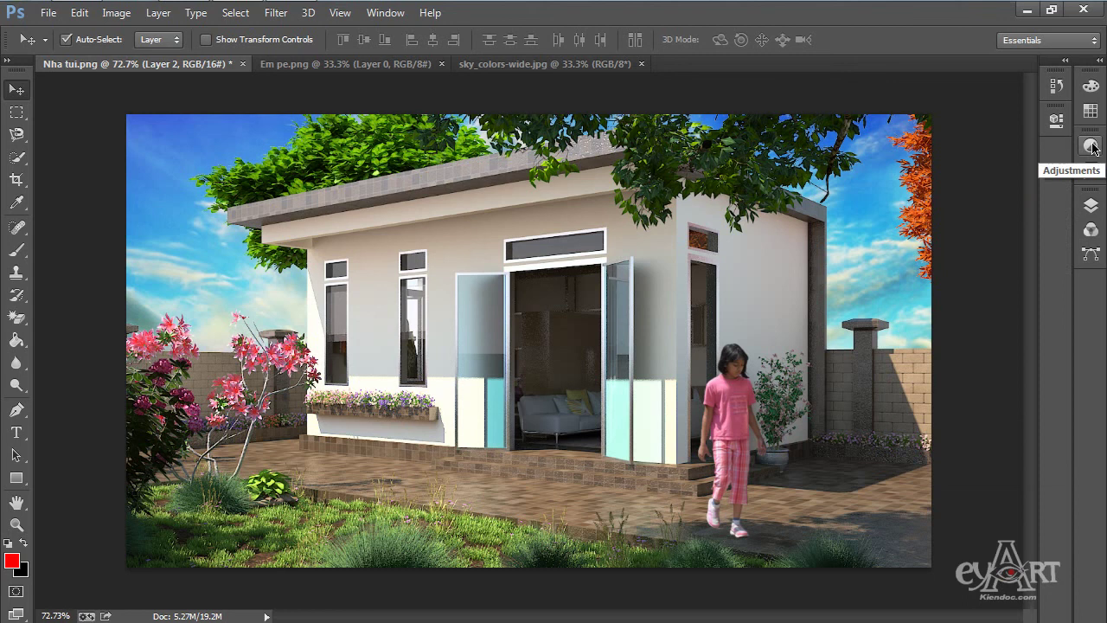
left_click(385, 13)
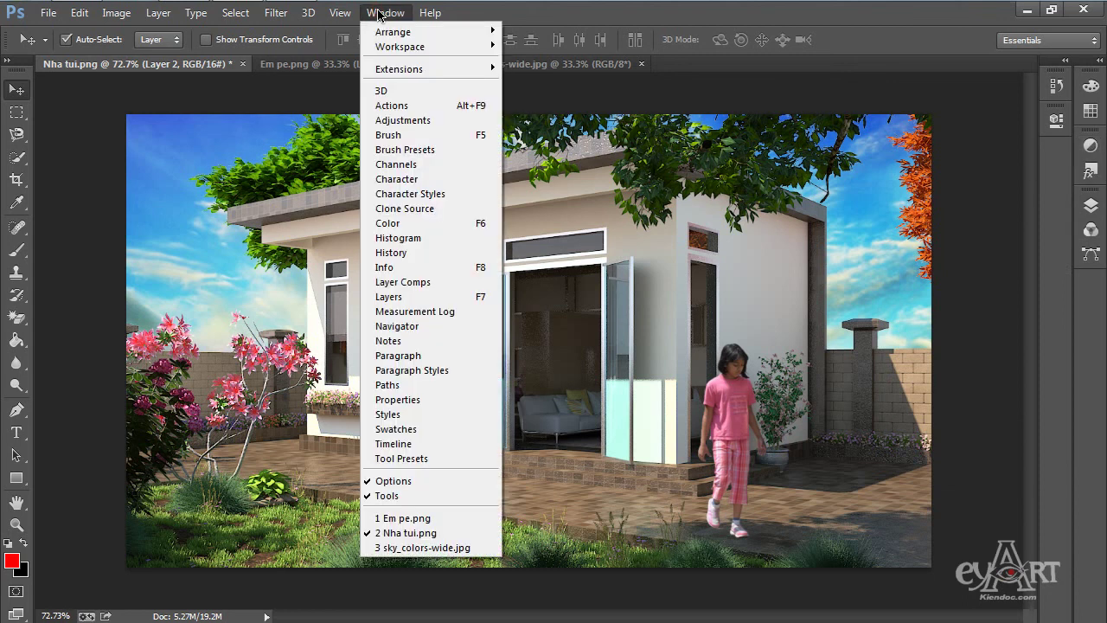
left_click(402, 120)
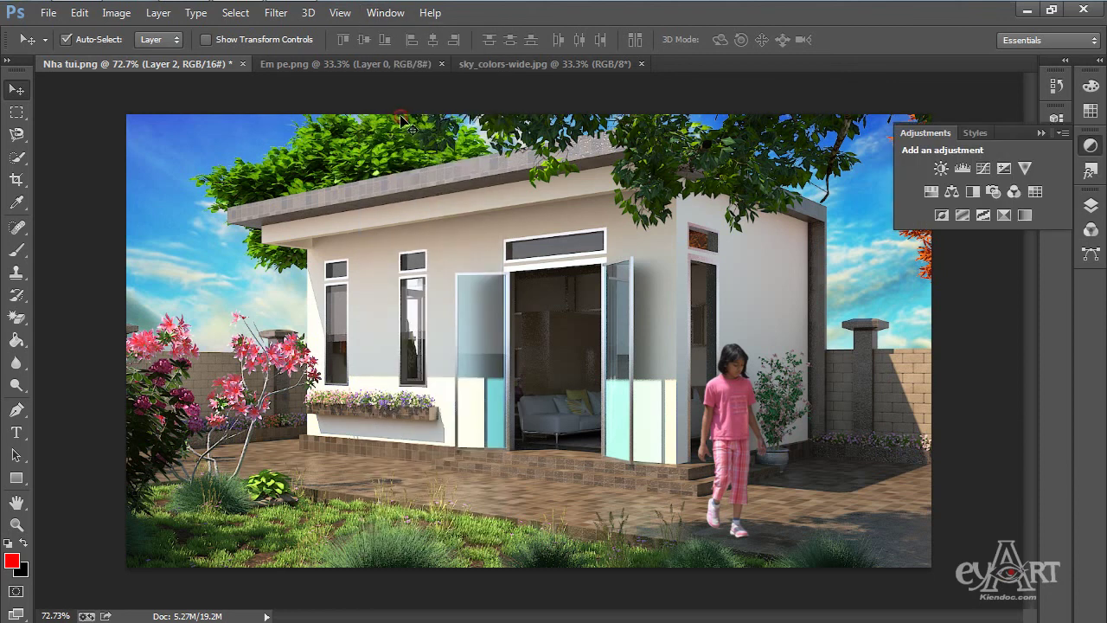
left_click(940, 167)
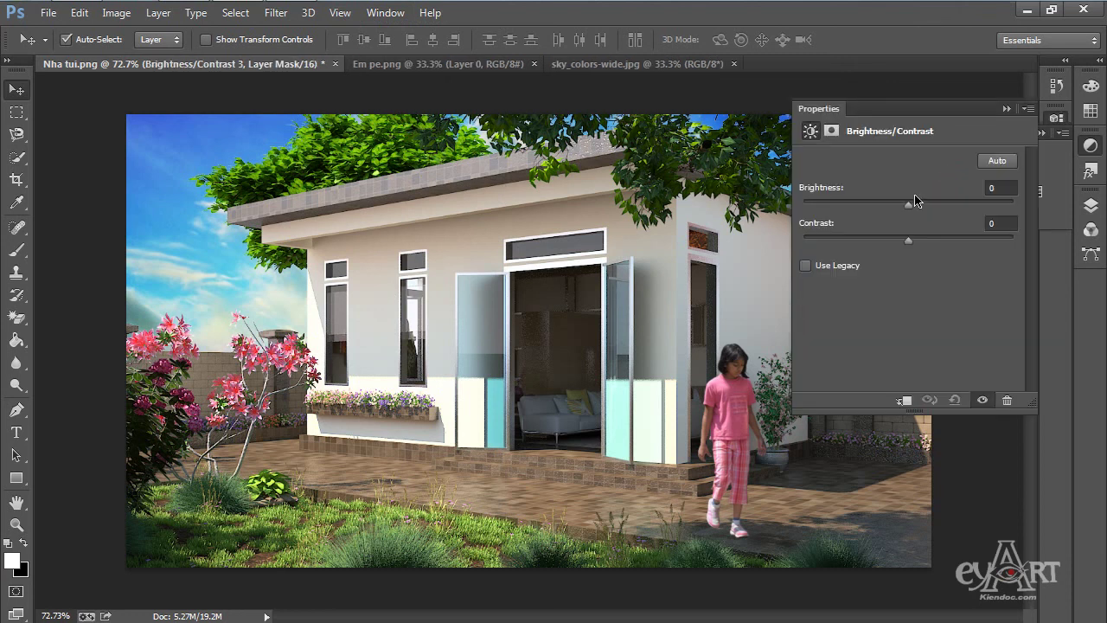
left_click_drag(908, 208, 886, 208)
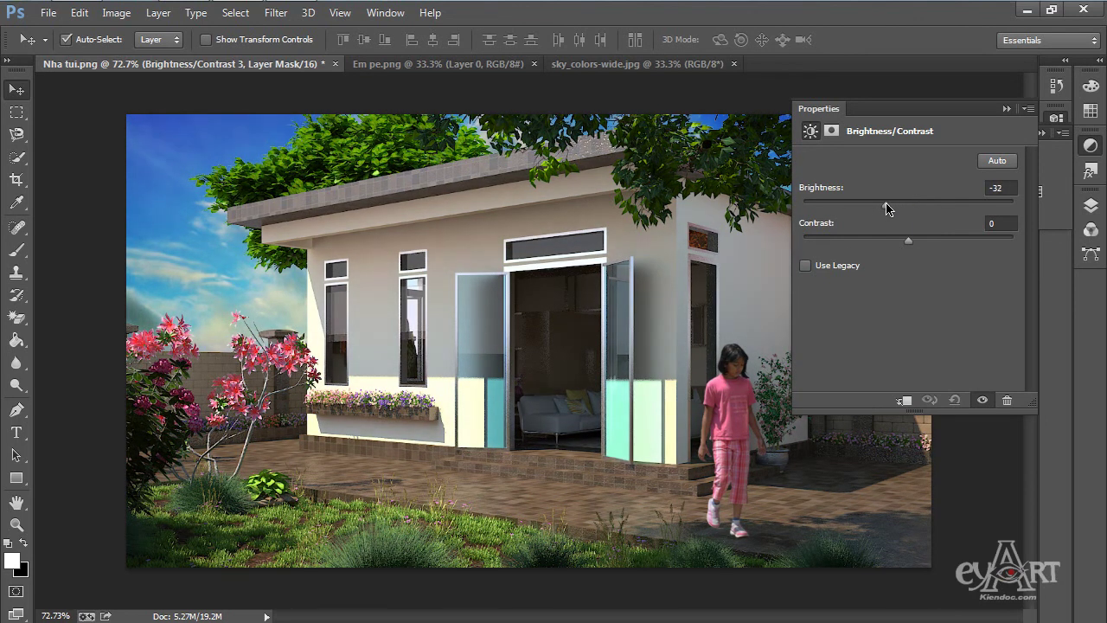
left_click(1006, 108)
left_click(1041, 132)
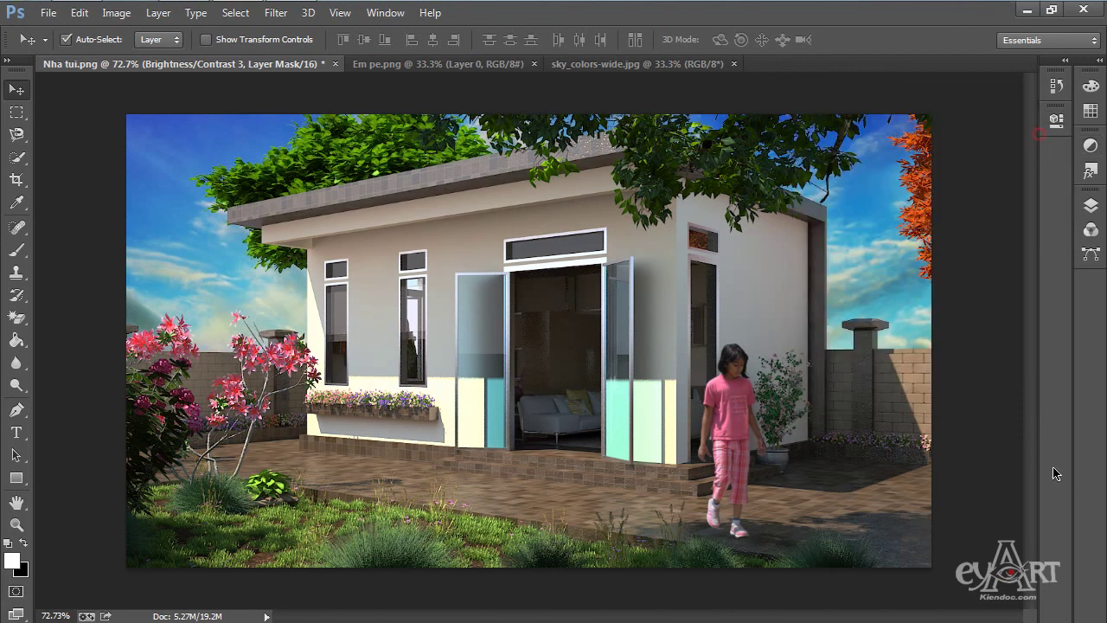
Save a JPEG copy of the composite named Do an, with Maximum quality 12 and the Baseline Optimized format.
left_click(47, 12)
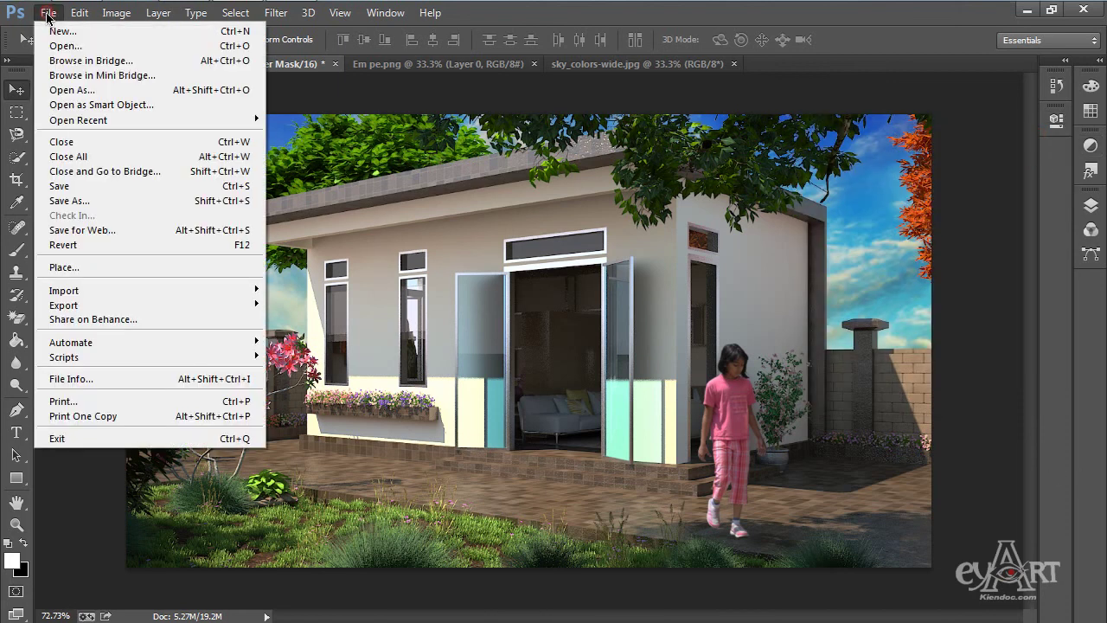
left_click(76, 206)
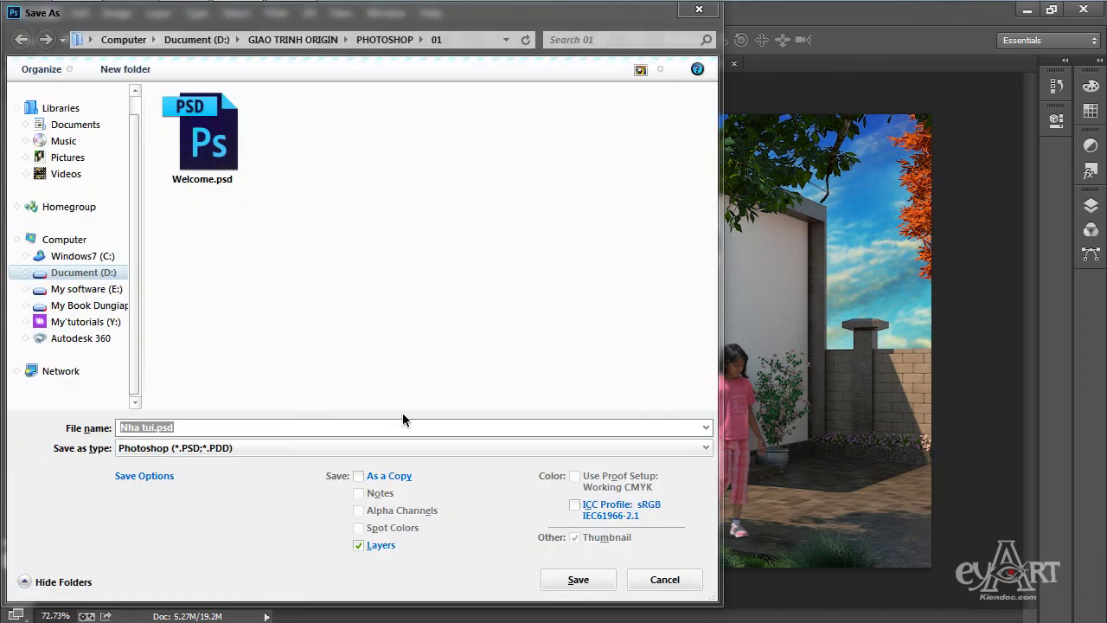
left_click(278, 450)
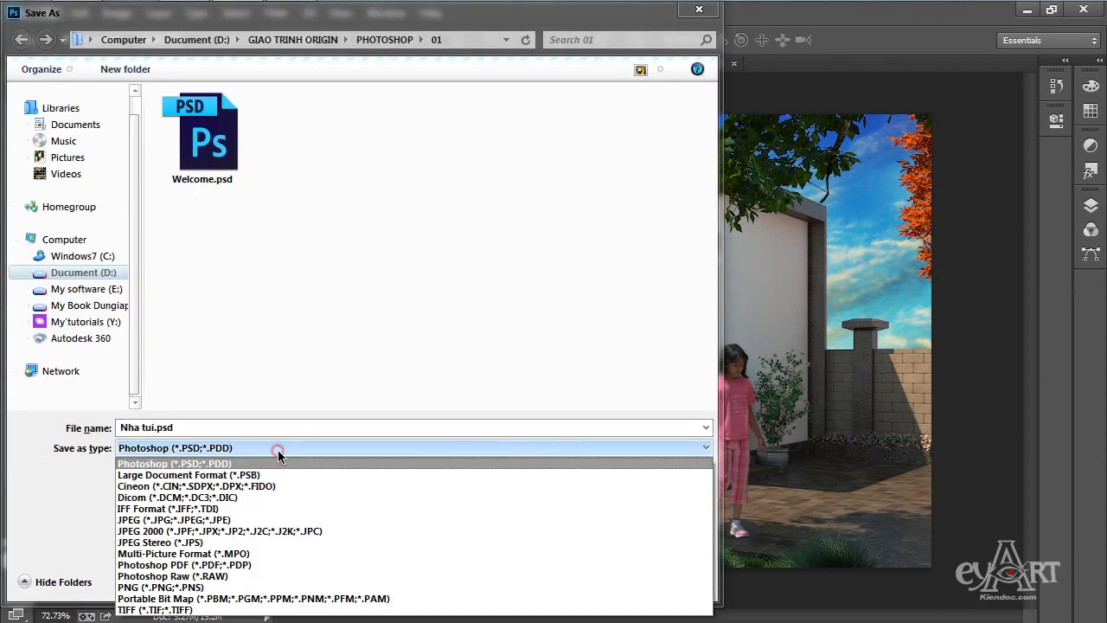
left_click(202, 522)
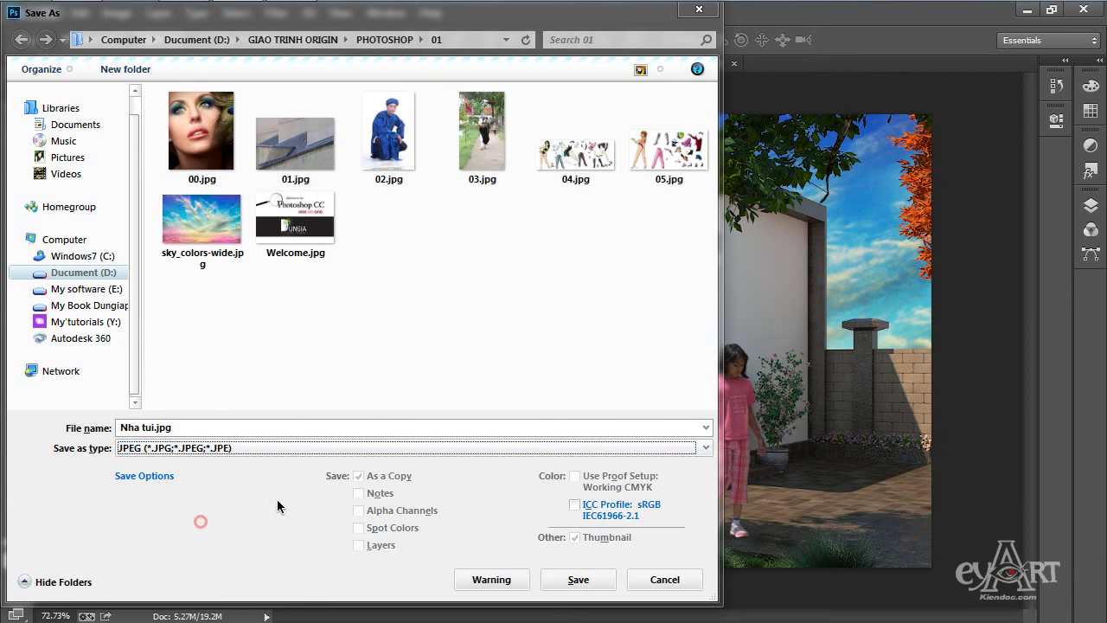
left_click(229, 428)
type("Do an")
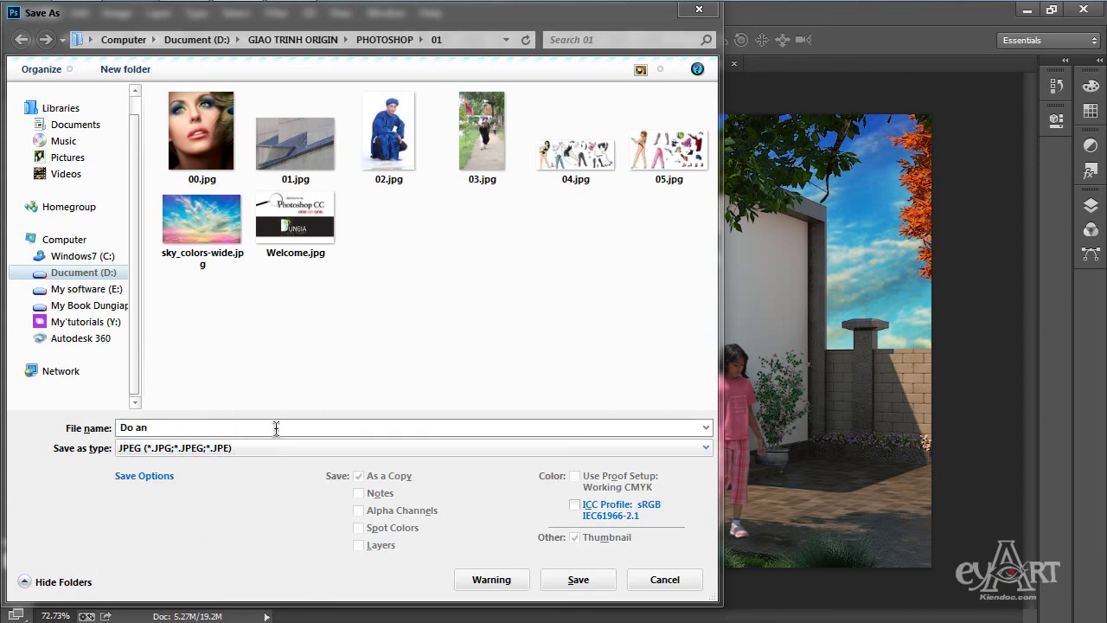
left_click(578, 581)
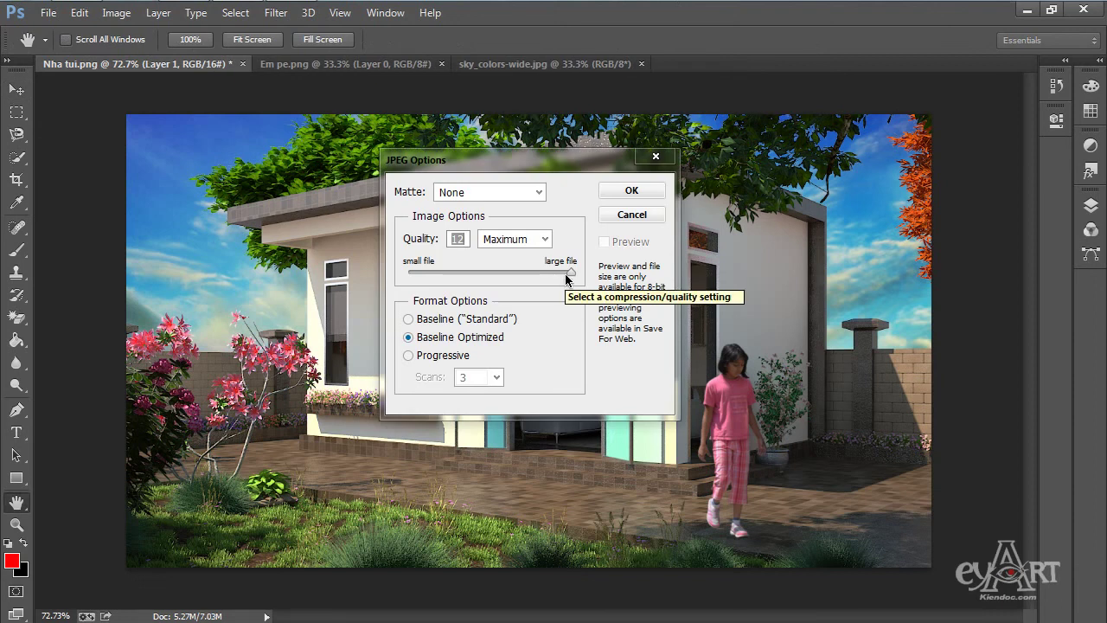
left_click(634, 191)
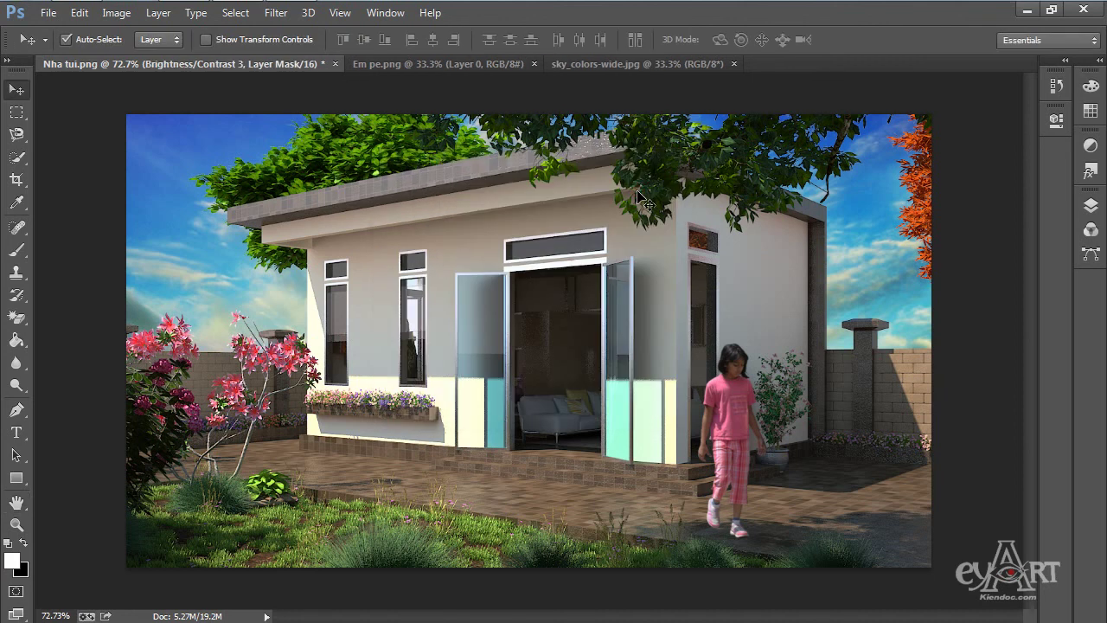